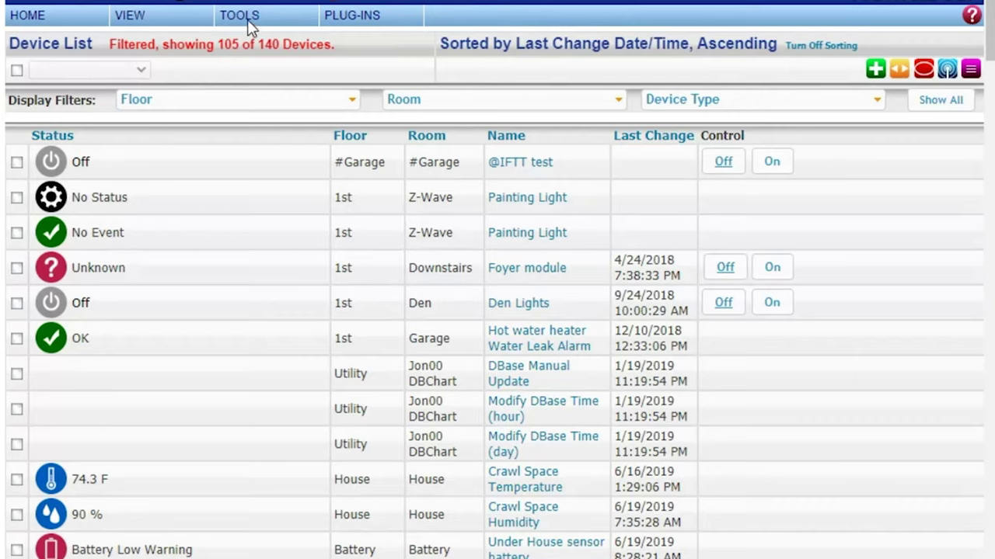
Bring up the TOOLS dropdown on the HS3 Device List page
mouse_move(247, 19)
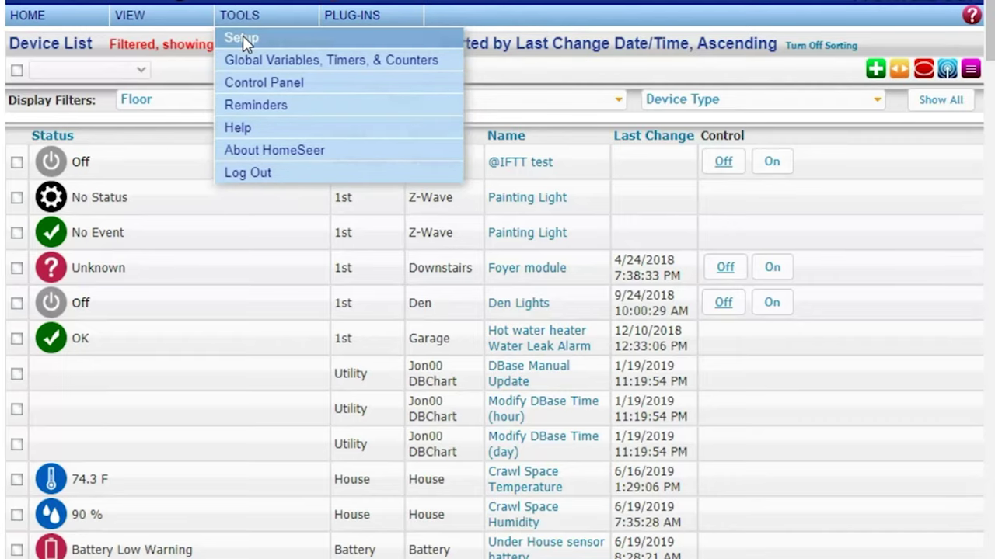
In TOOLS > Setup, run Backup Config and leave HomeSeerData.hsd as the configuration file
click(243, 37)
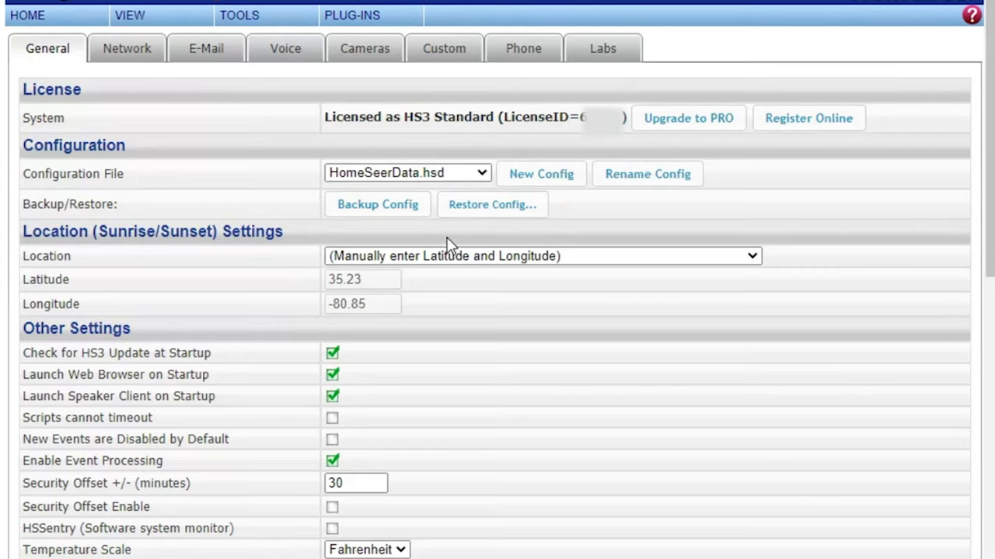
click(410, 209)
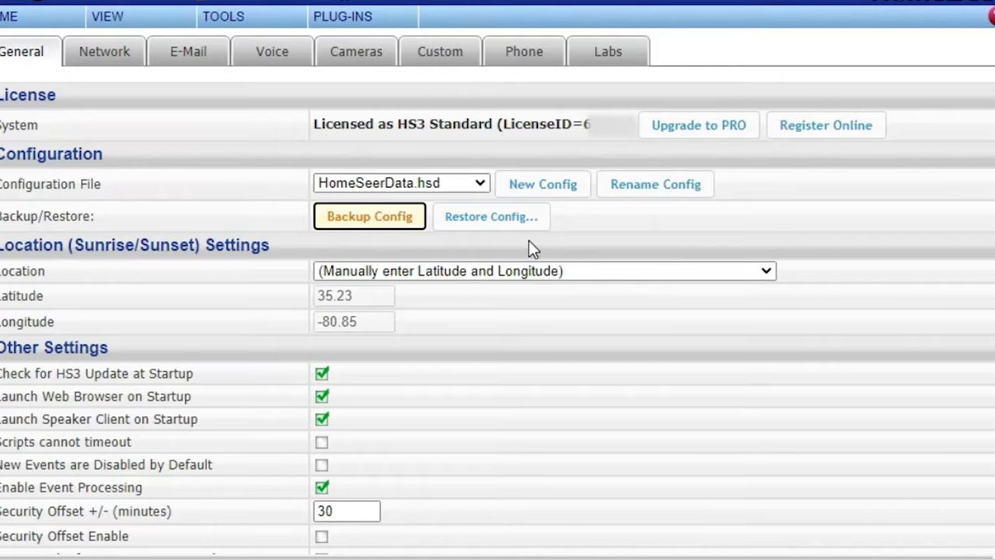
click(478, 187)
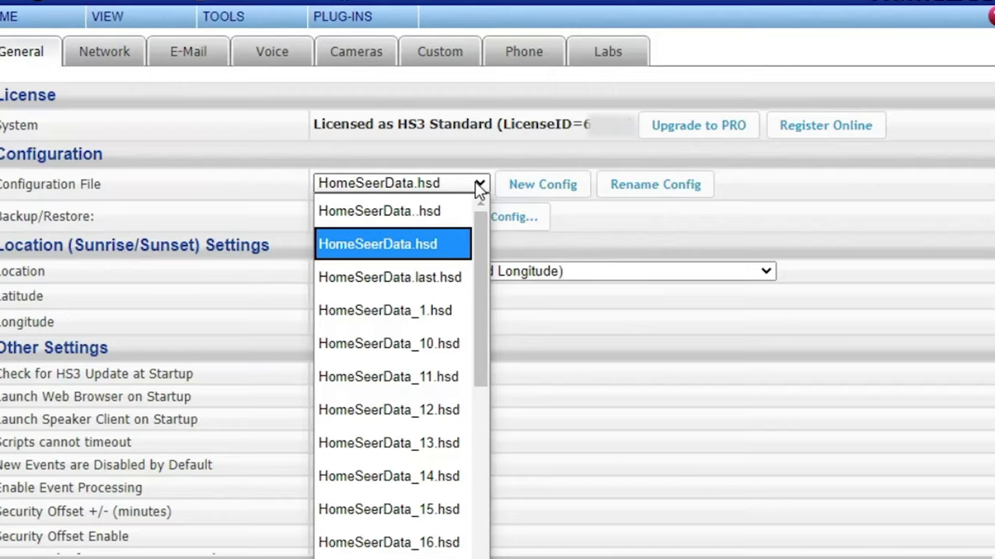
click(419, 247)
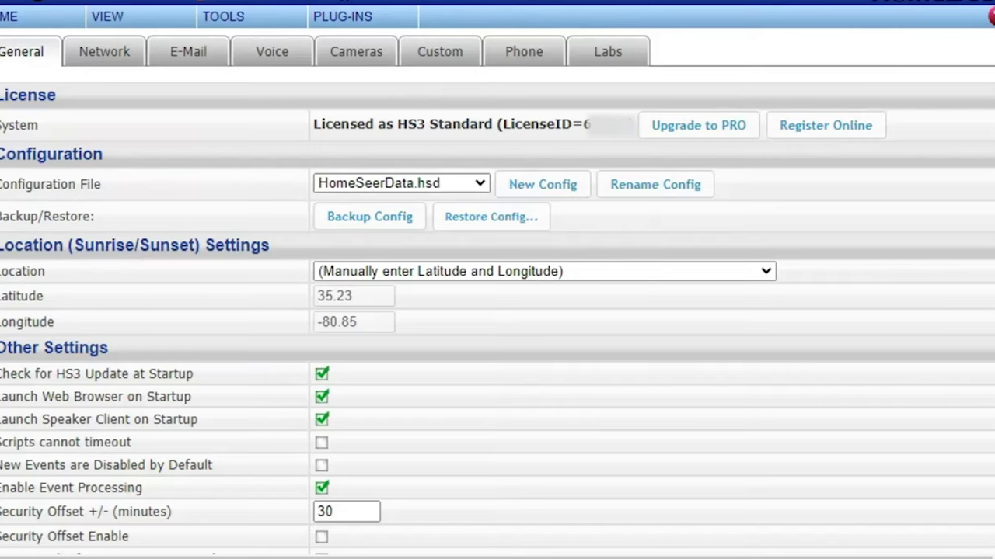
In C:\Program Files\HomeSeer HS3\Config, select users.cfg and users.cfg.temp and delete them
key(super+e)
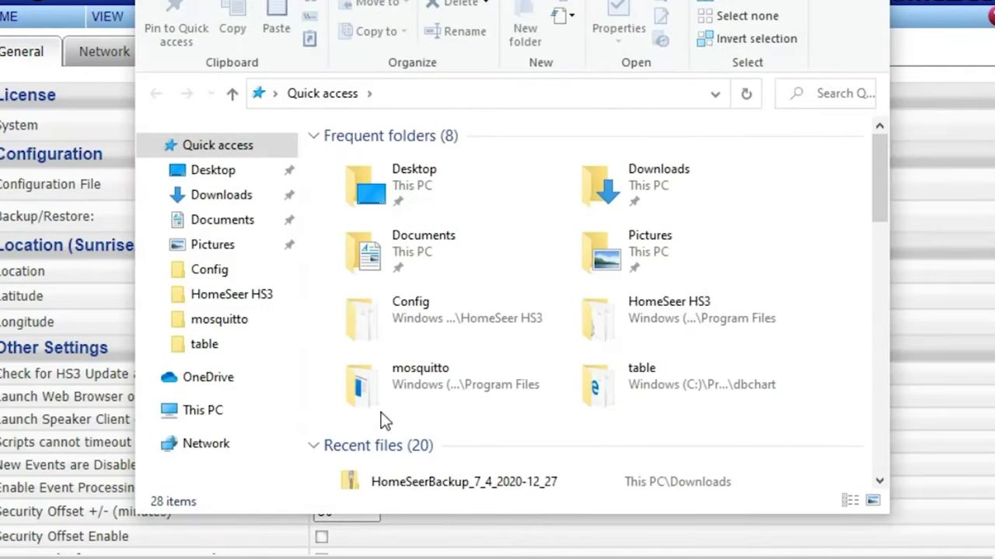
click(226, 298)
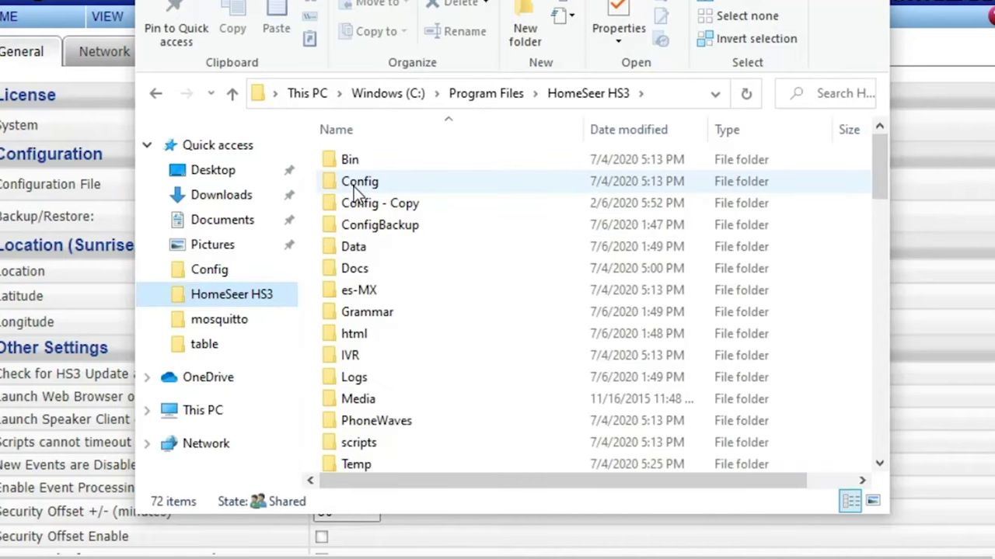
double_click(353, 187)
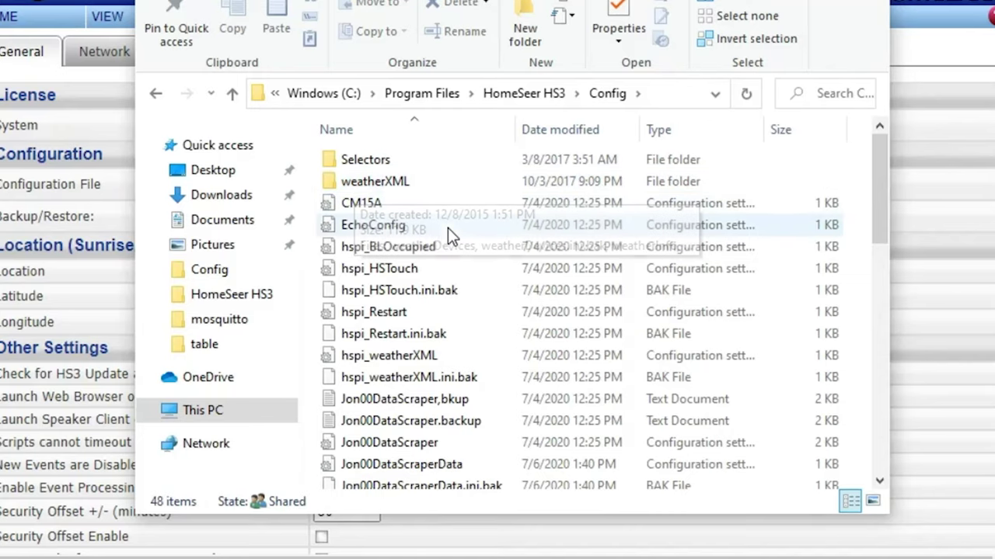
scroll(439, 303, down, 5)
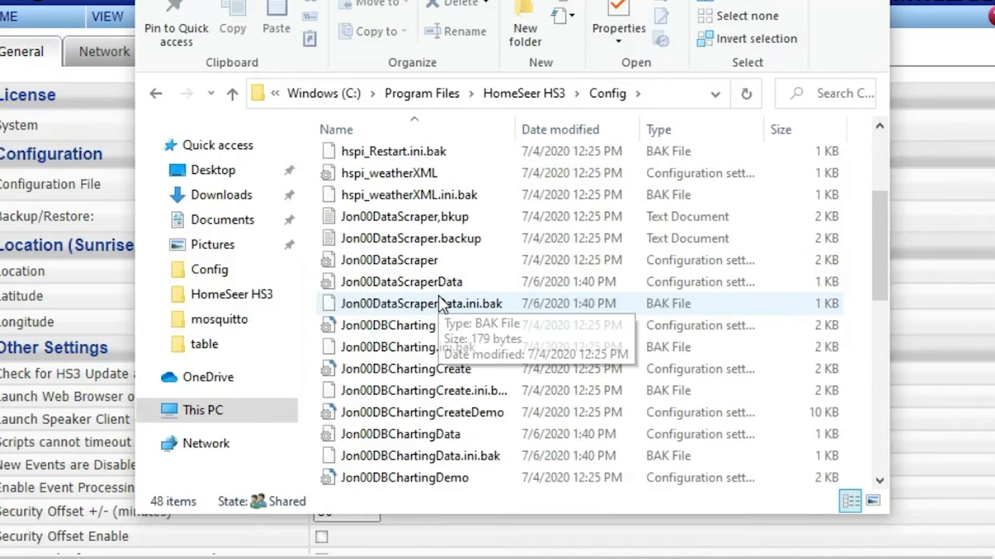
scroll(440, 303, down, 6)
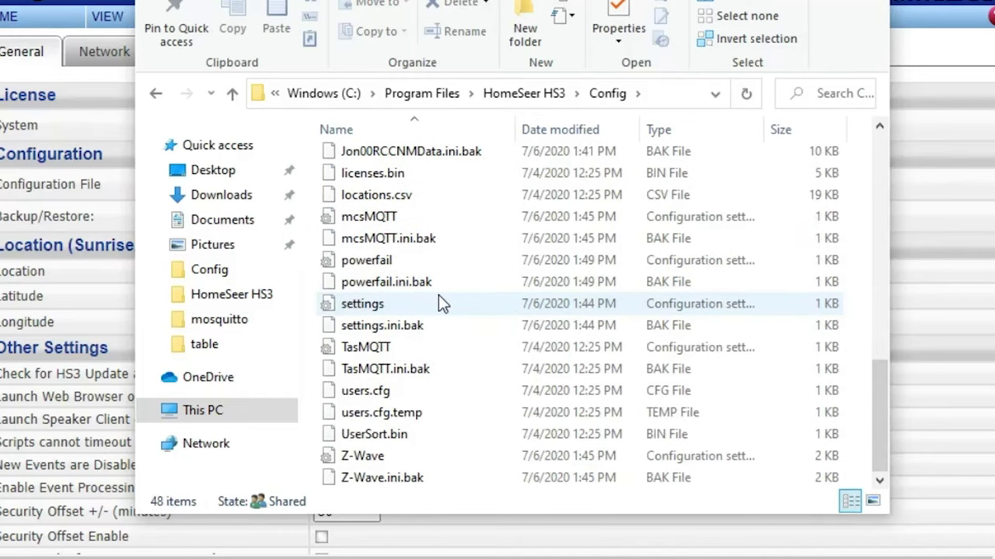
click(376, 394)
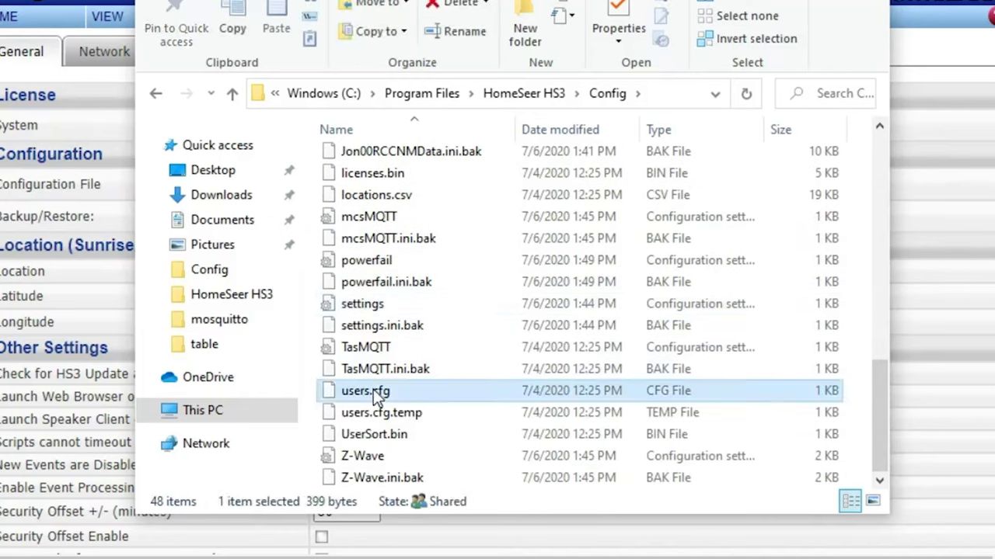
ctrl+click(381, 416)
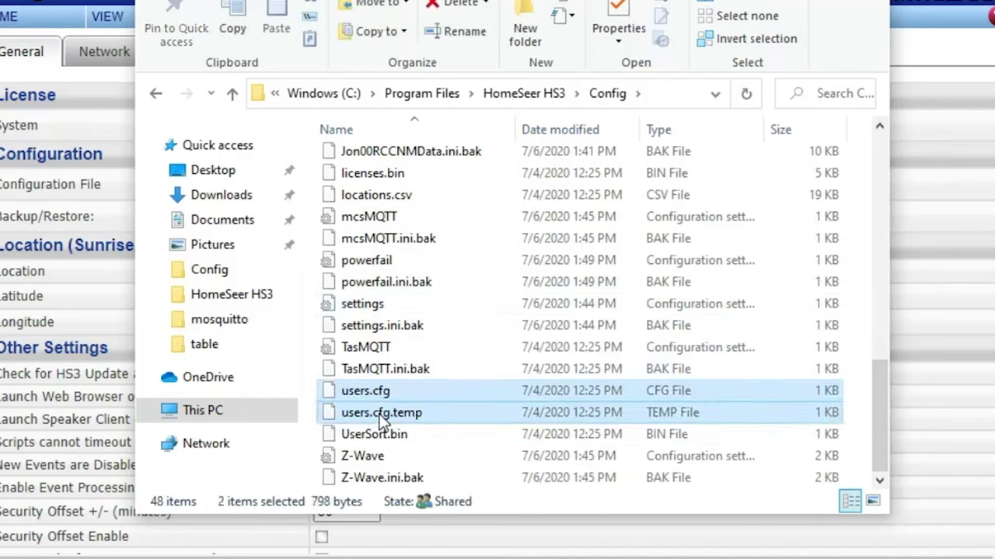
key(Delete)
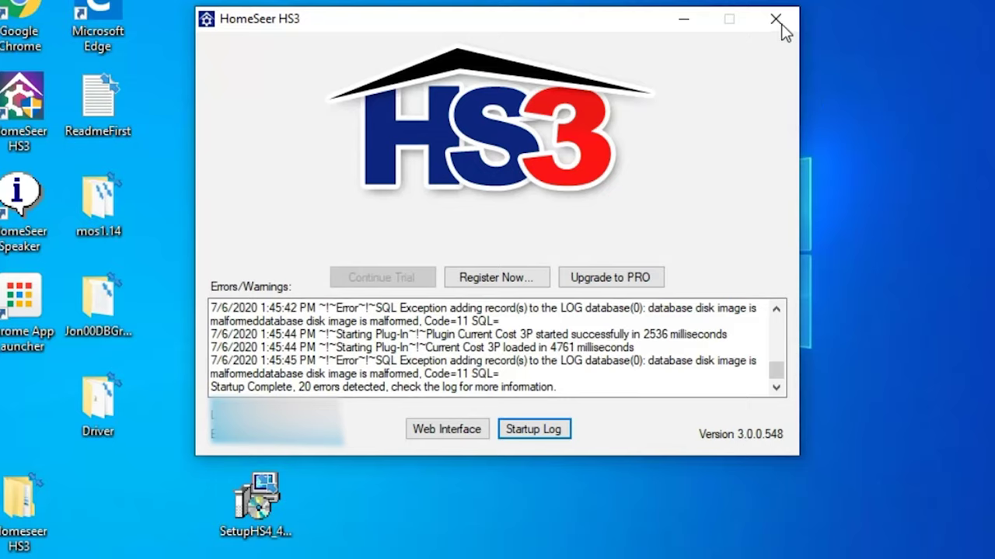
Close the HomeSeer HS3 server window and confirm the shutdown
click(775, 20)
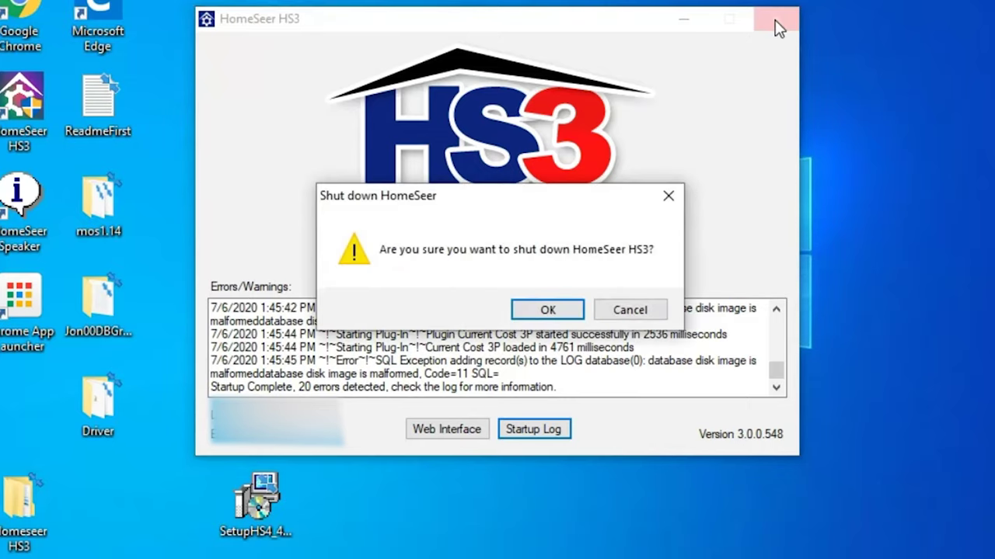
click(552, 309)
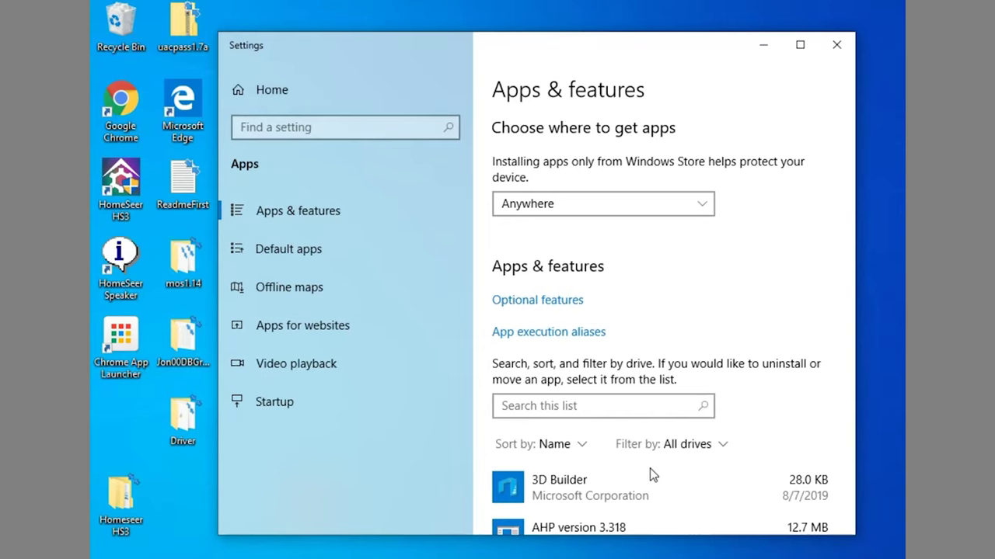
Start uninstalling HomeSeer HS3 from the Apps & features list
scroll(650, 468, down, 4)
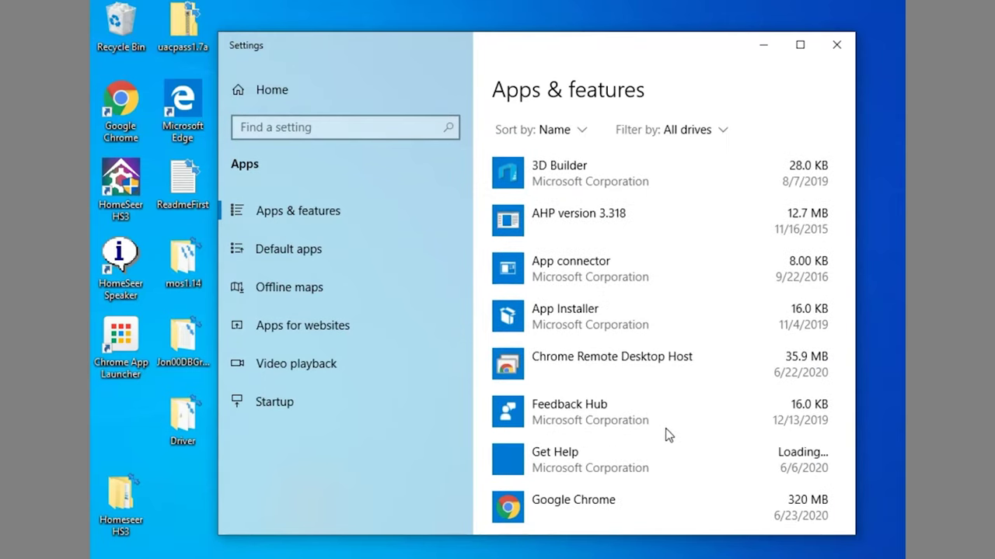
scroll(662, 428, down, 1)
scroll(663, 428, down, 5)
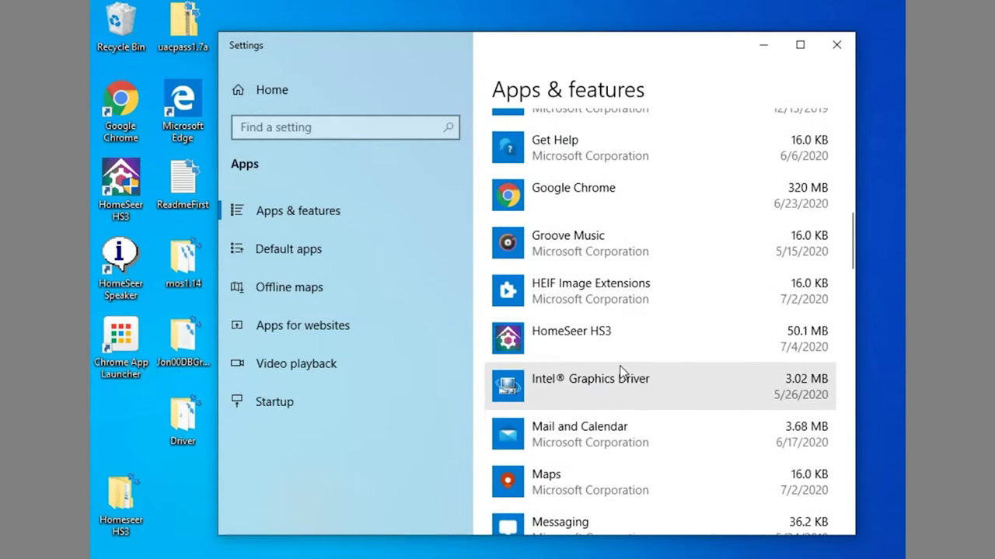
click(612, 349)
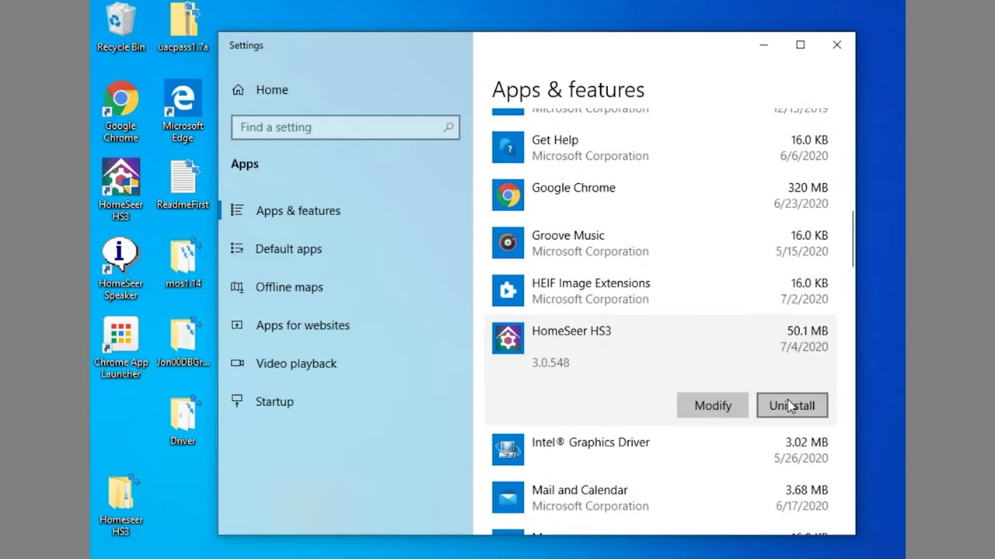
click(788, 403)
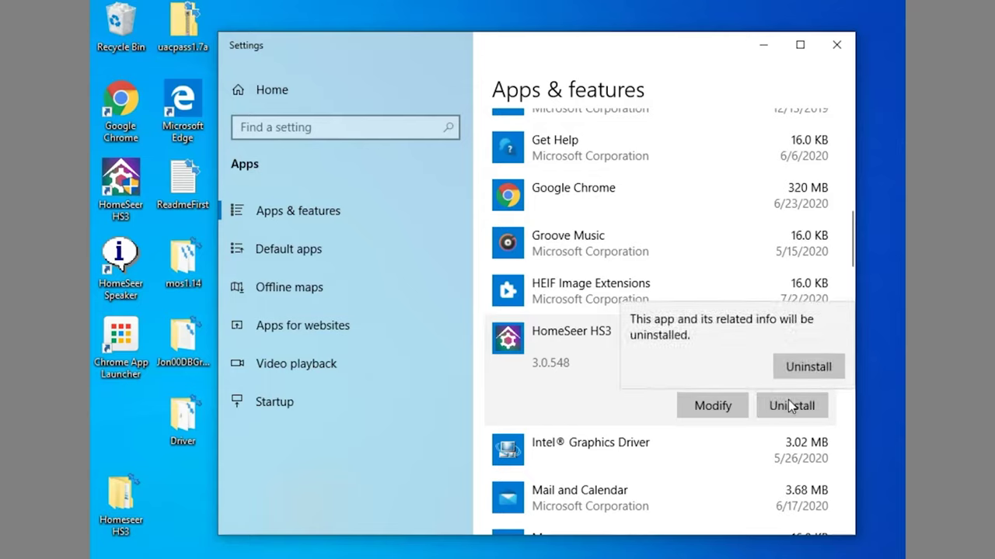
click(793, 369)
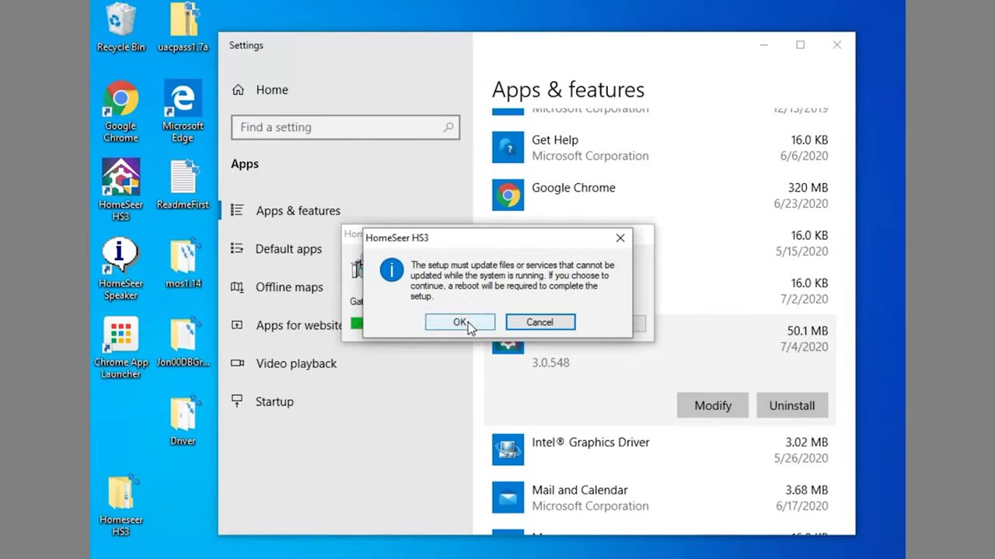
Accept the reboot warning and UAC, keep HS3 settings and temporary files, and restart
click(463, 323)
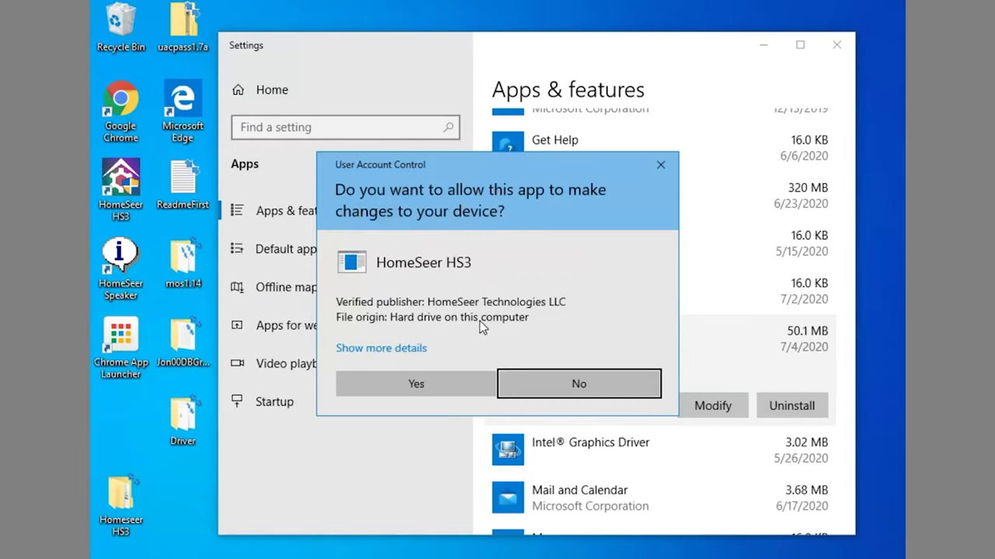
click(433, 384)
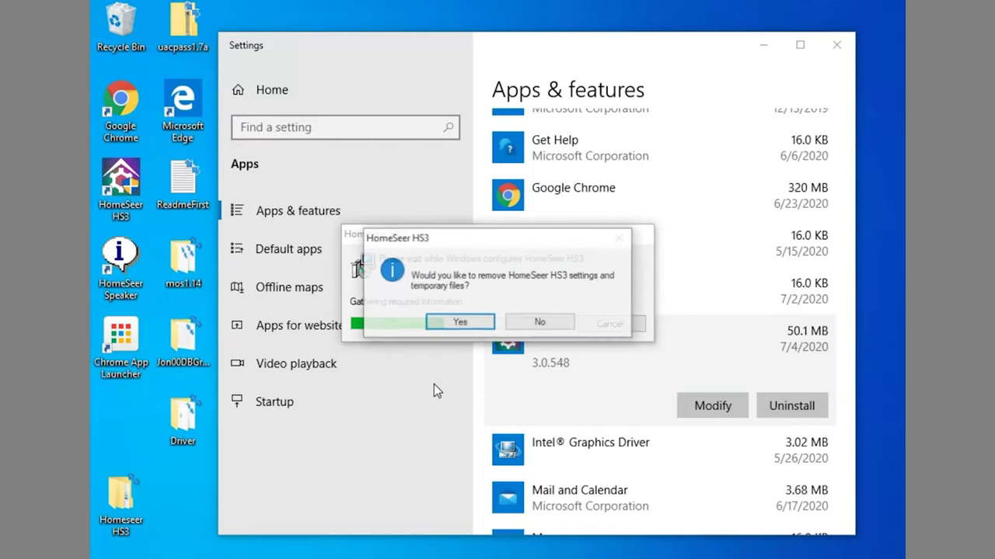
click(536, 322)
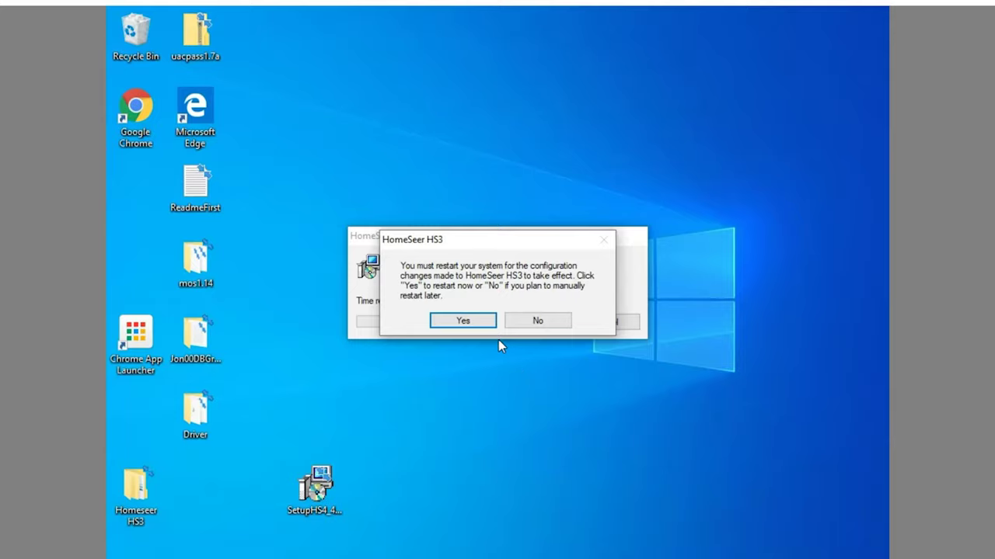
click(485, 320)
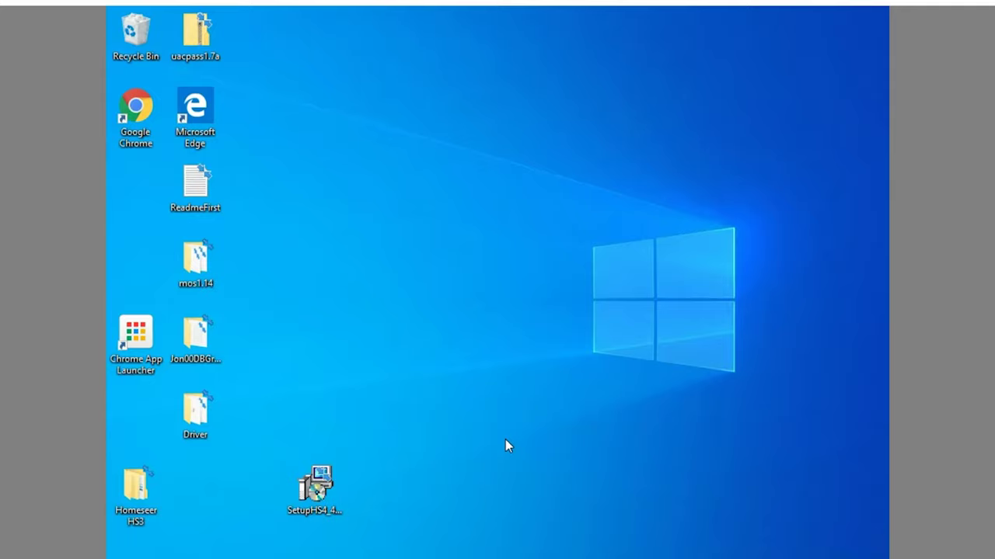
Launch SetupHS4 and get past the welcome and readme pages, accepting the license agreement
click(321, 482)
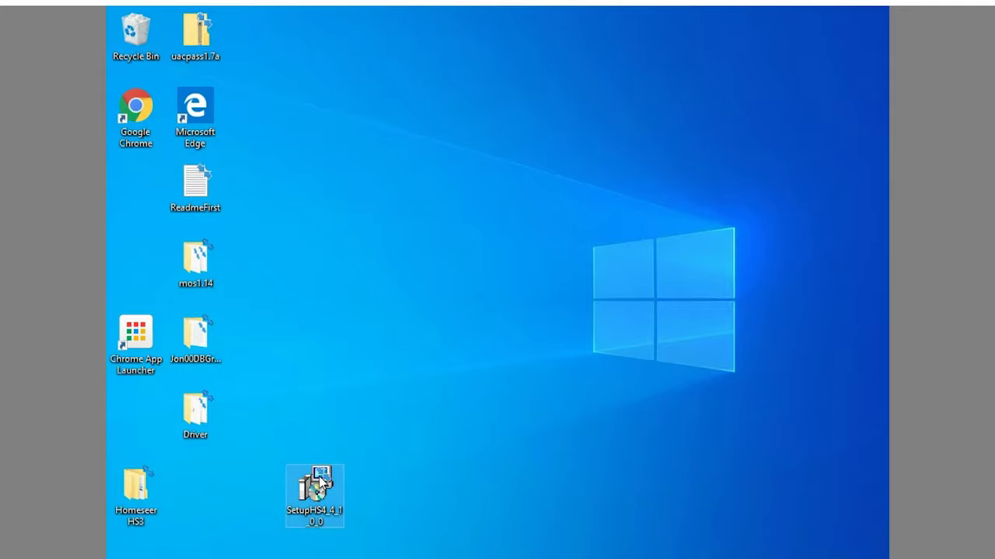
double_click(321, 483)
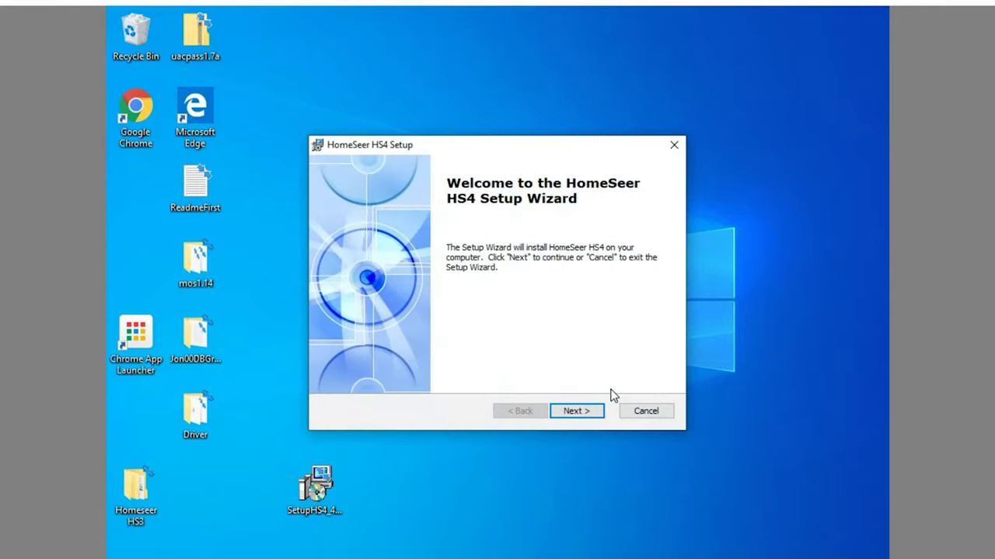
click(577, 412)
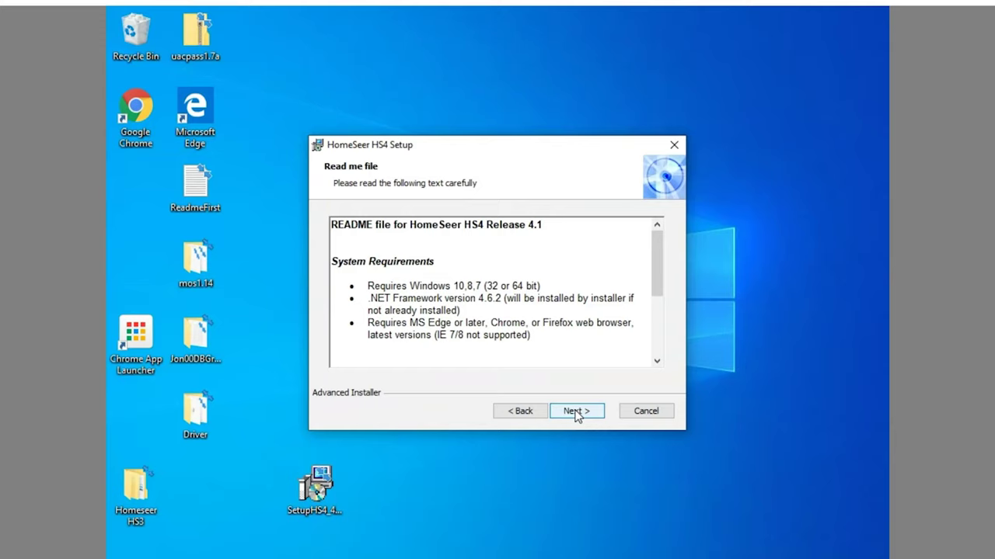
click(577, 414)
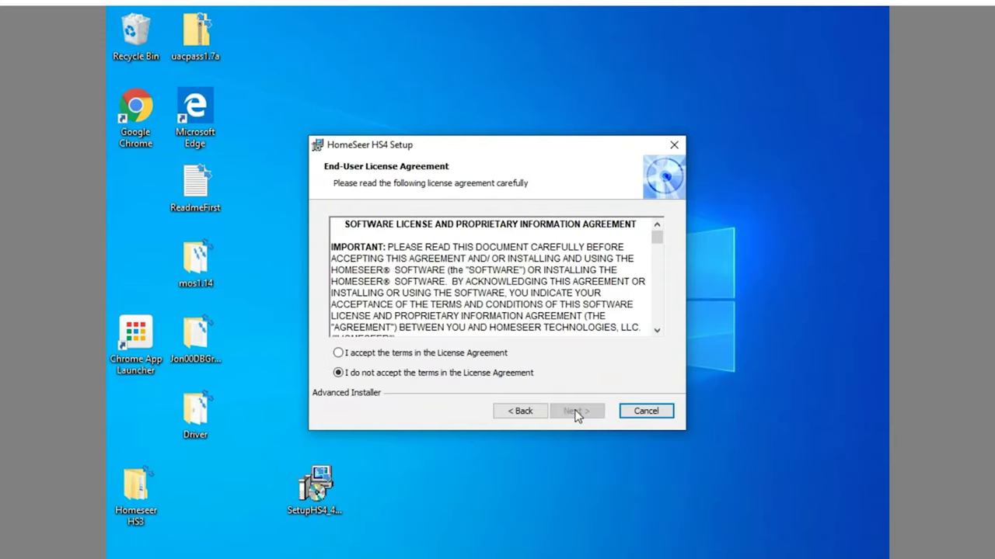
click(392, 353)
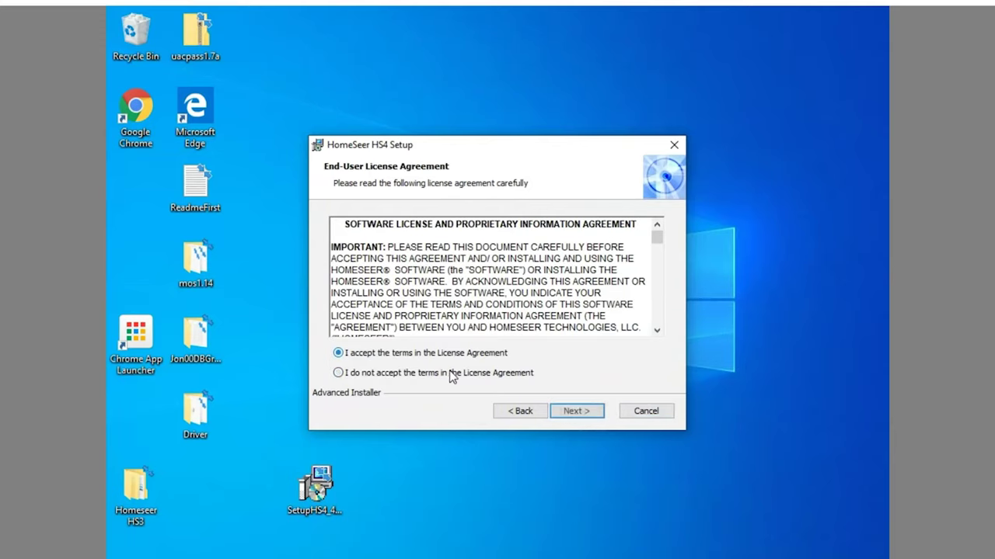
click(568, 412)
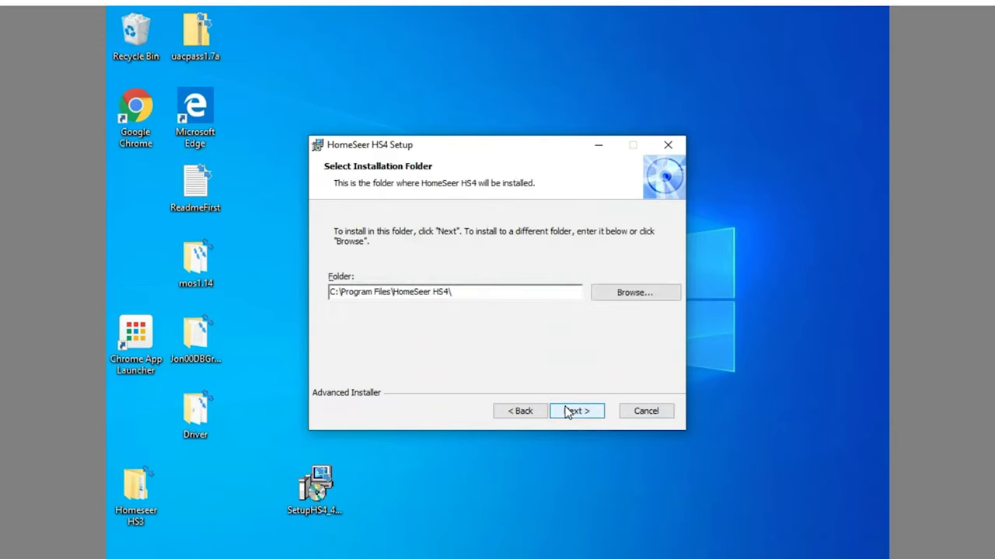
Set the install folder to C:\Program Files\HomeSeer HS3\ and begin installing HS4
click(613, 294)
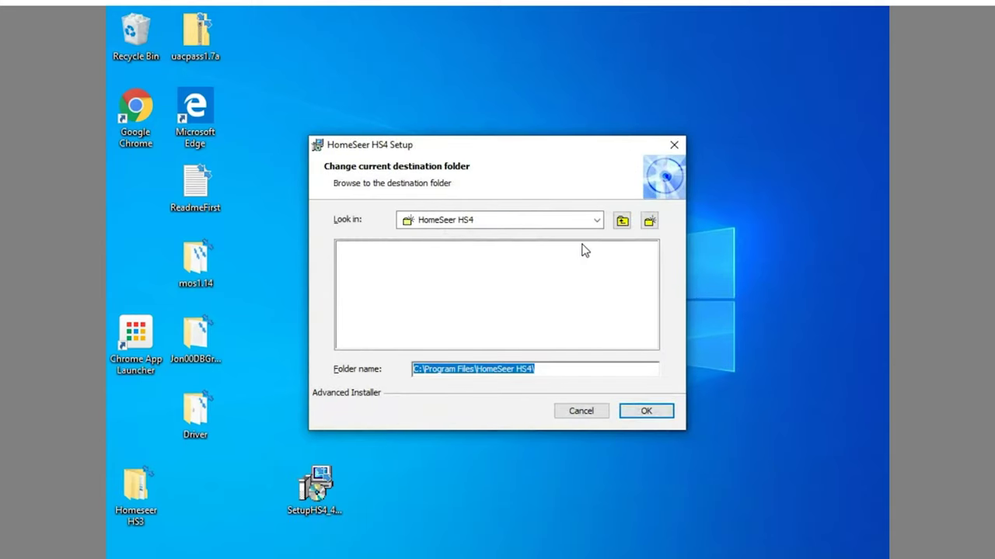
click(622, 221)
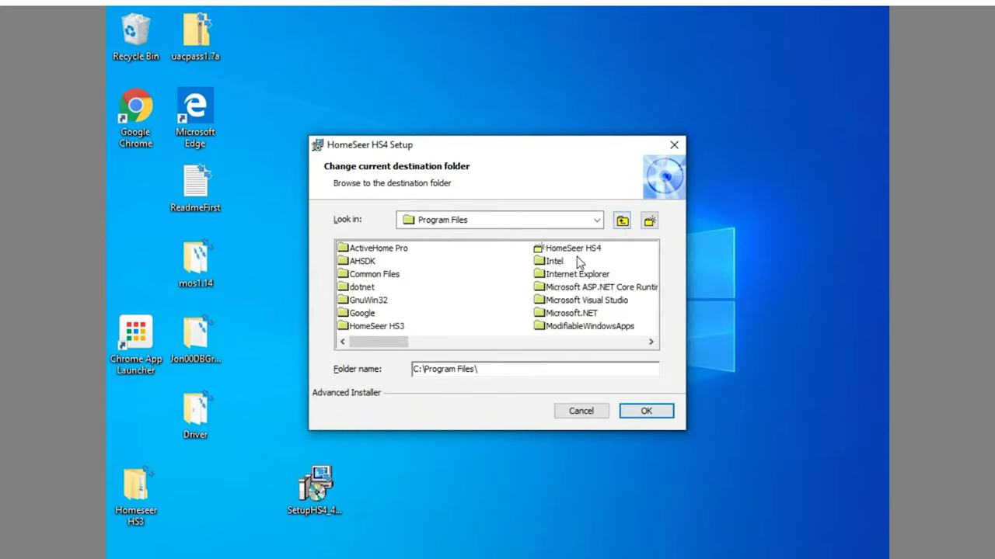
double_click(375, 328)
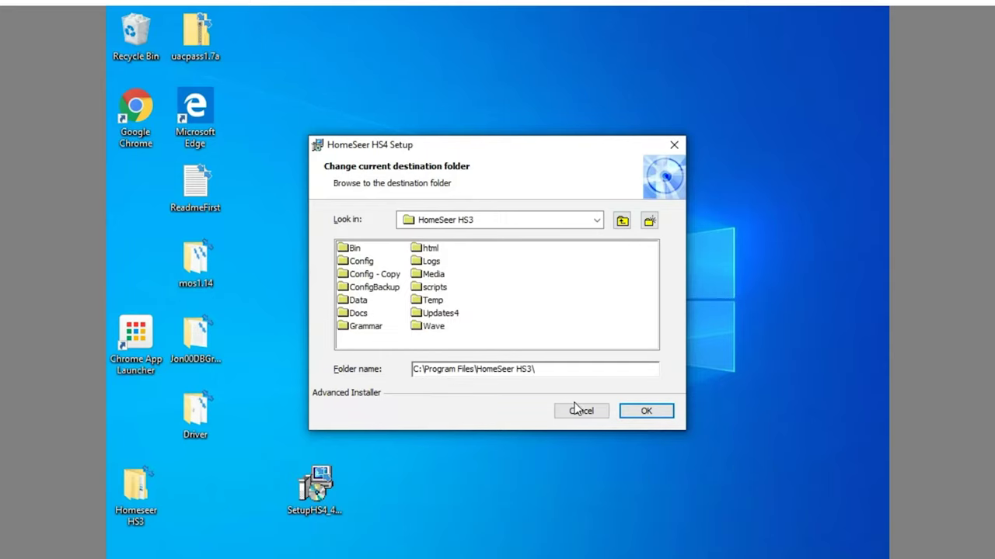
click(634, 414)
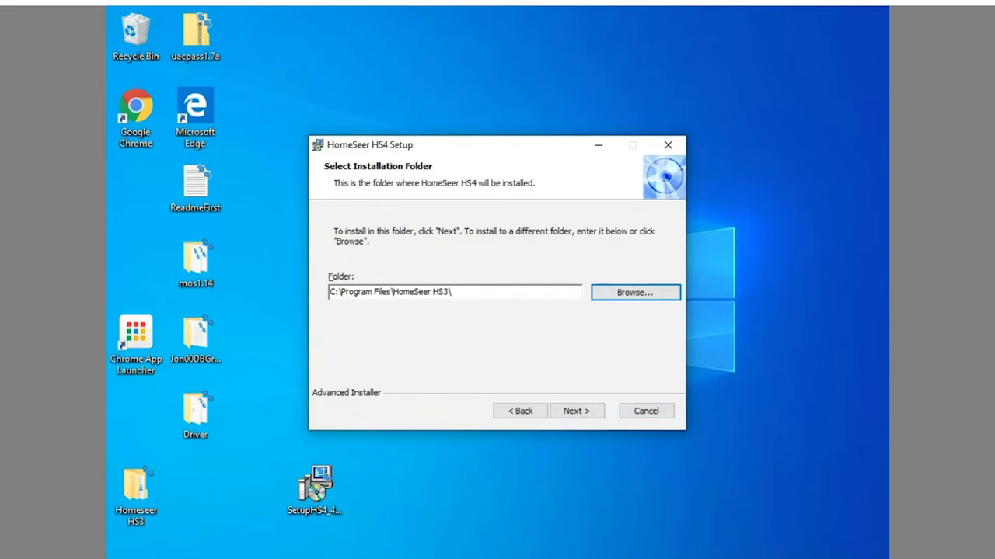
click(593, 412)
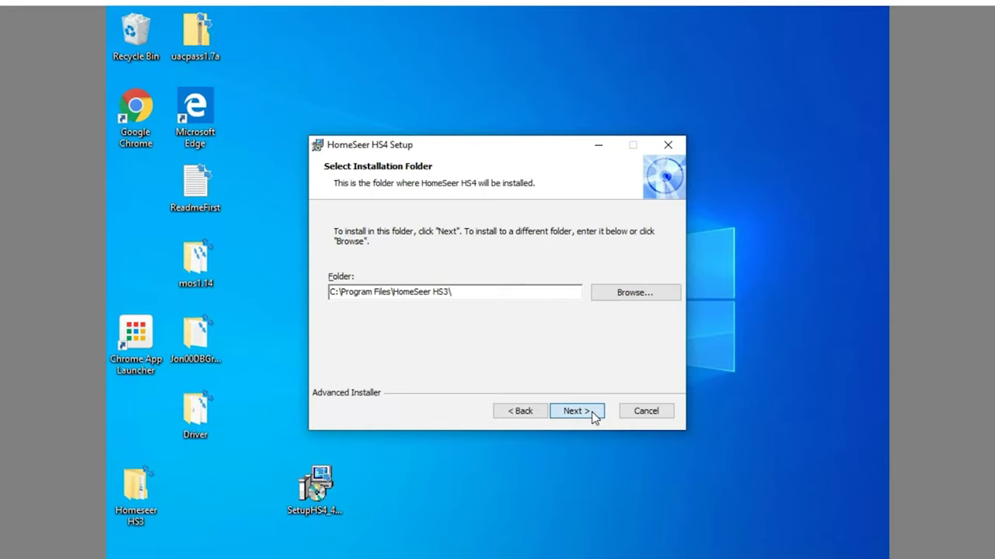
click(591, 412)
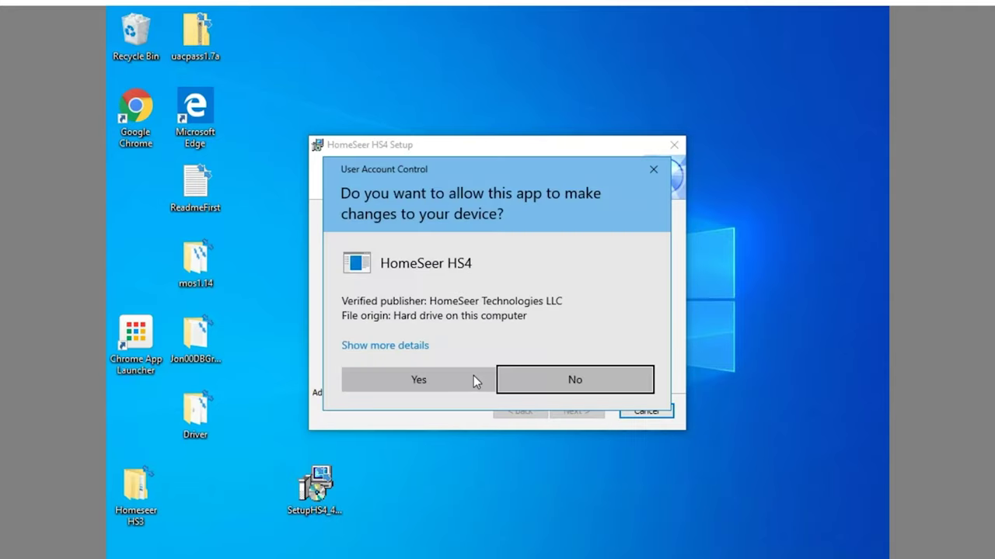
Approve the installer prompt, then start HS4 from its desktop icon with administrator rights
click(471, 377)
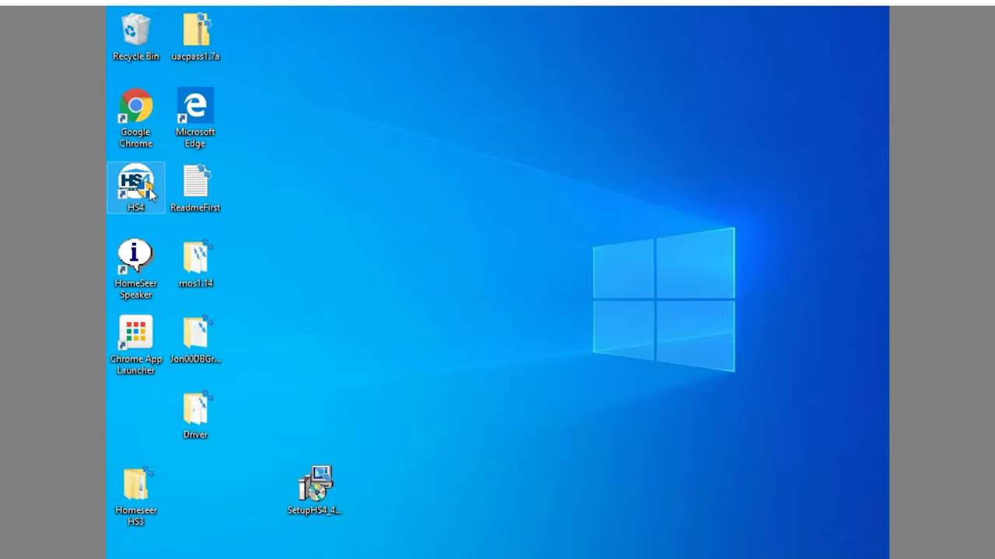
double_click(137, 186)
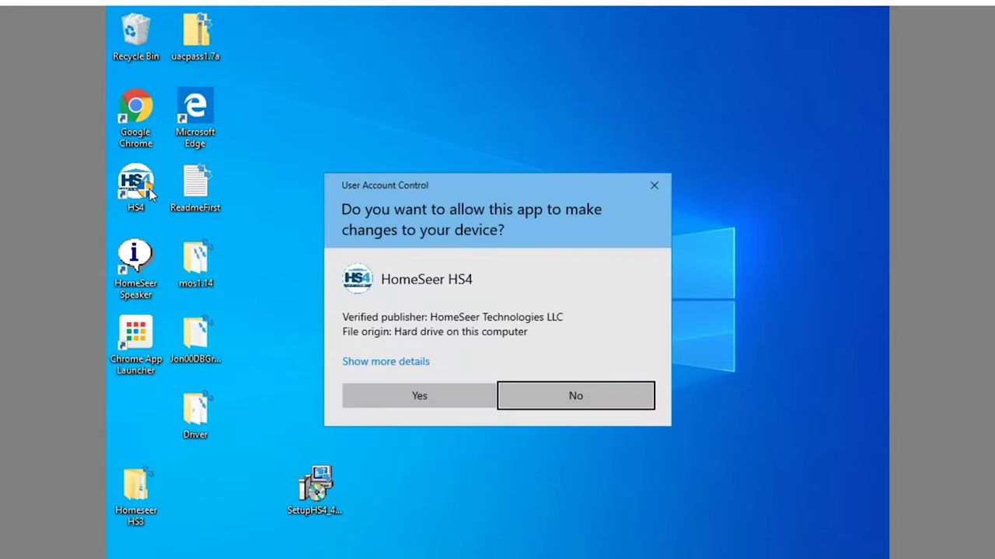
click(415, 387)
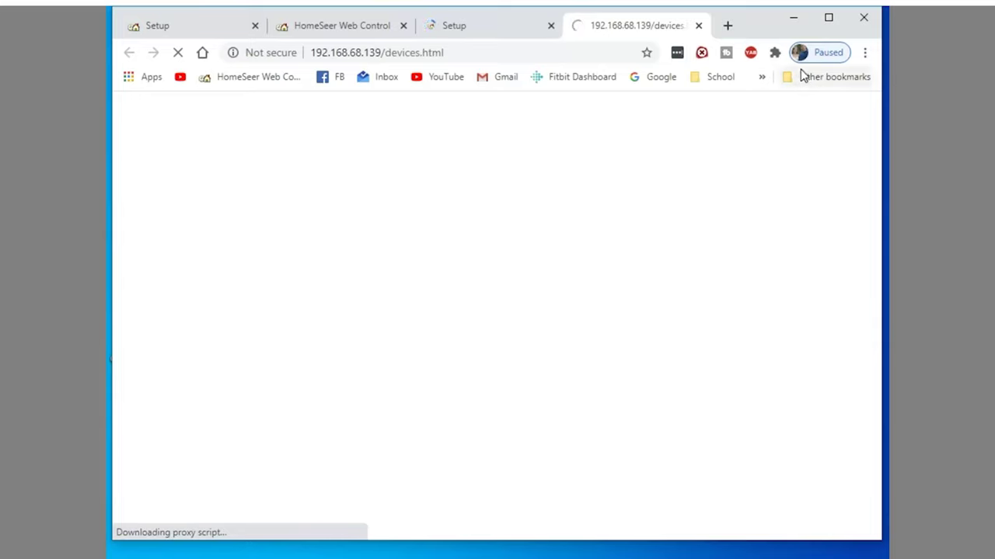
Enter the HS4 License ID and password in Step 1 and submit, retyping the password once
click(797, 20)
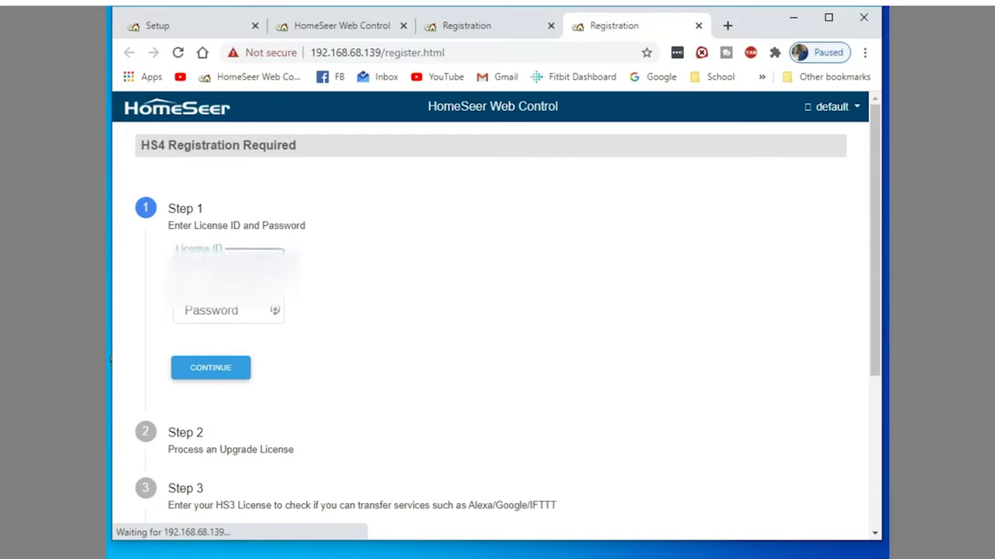
click(216, 314)
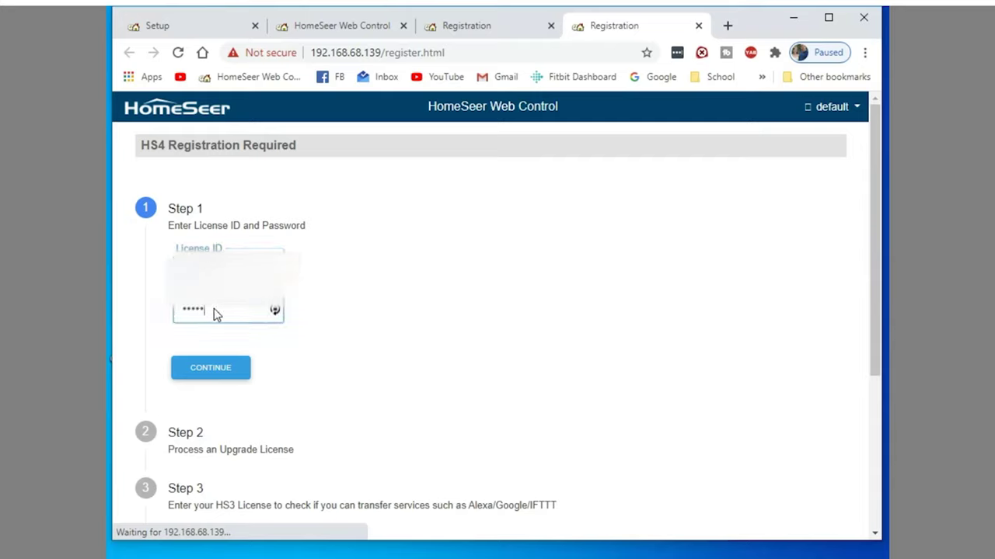
click(205, 368)
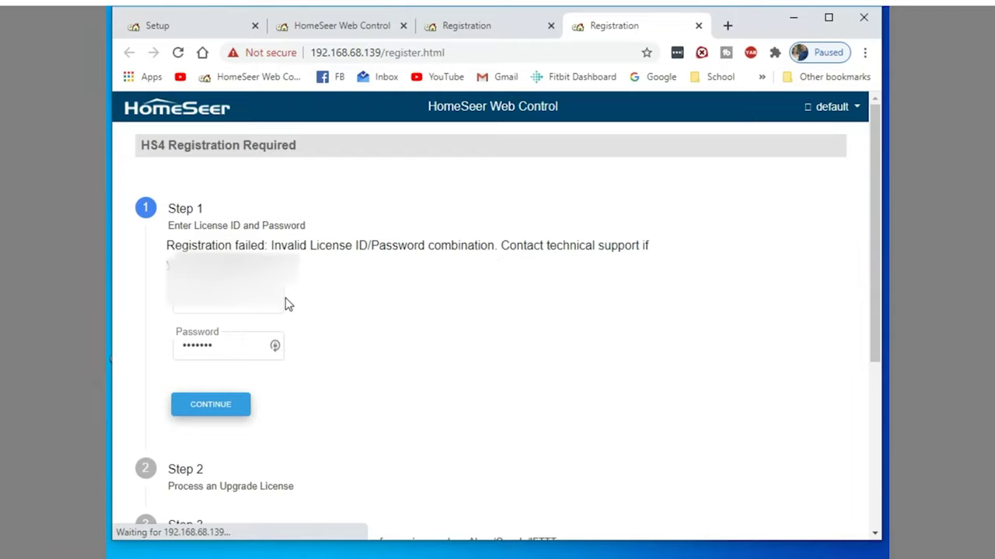
click(228, 308)
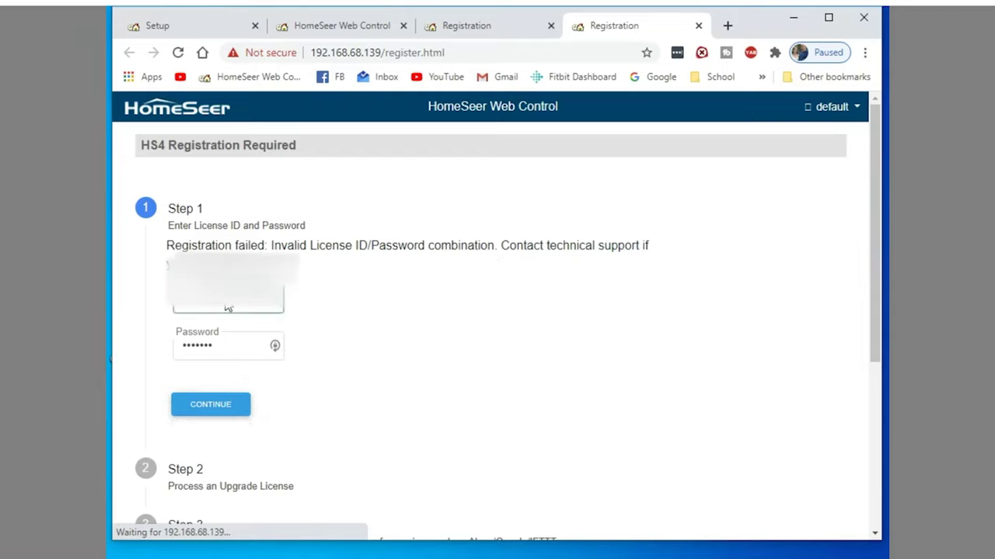
click(221, 347)
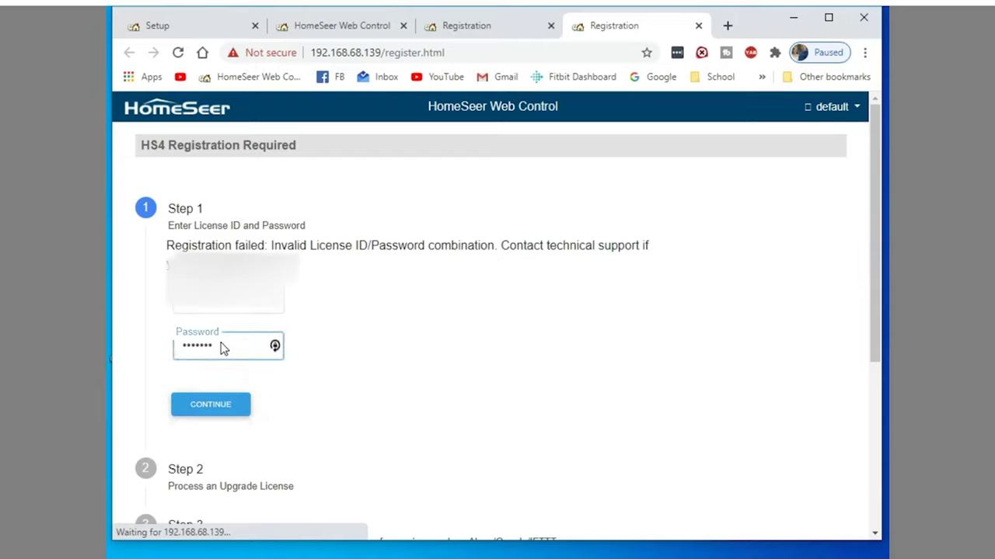
key(BackSpace)
key(BackSpace)
key(BackSpace)
key(BackSpace)
key(BackSpace)
key(BackSpace)
key(BackSpace)
text(*******)
click(210, 405)
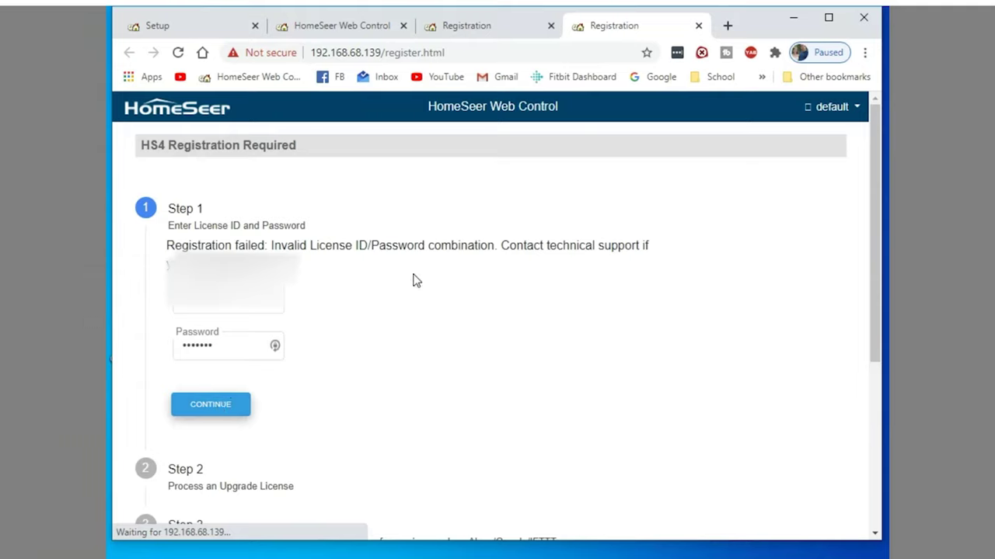
After the error, recheck the License ID, retype the password and submit again
drag(501, 258, 646, 259)
click(502, 279)
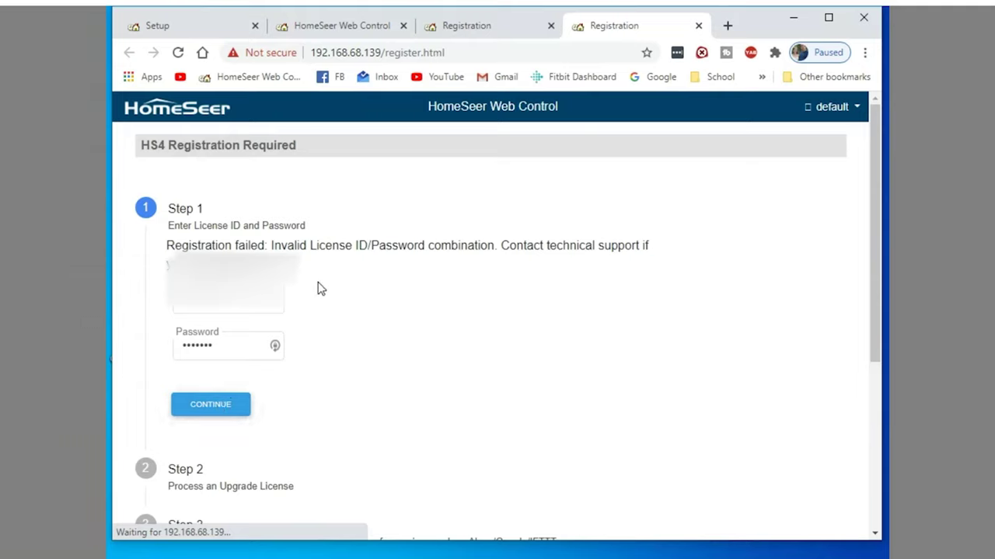
click(238, 307)
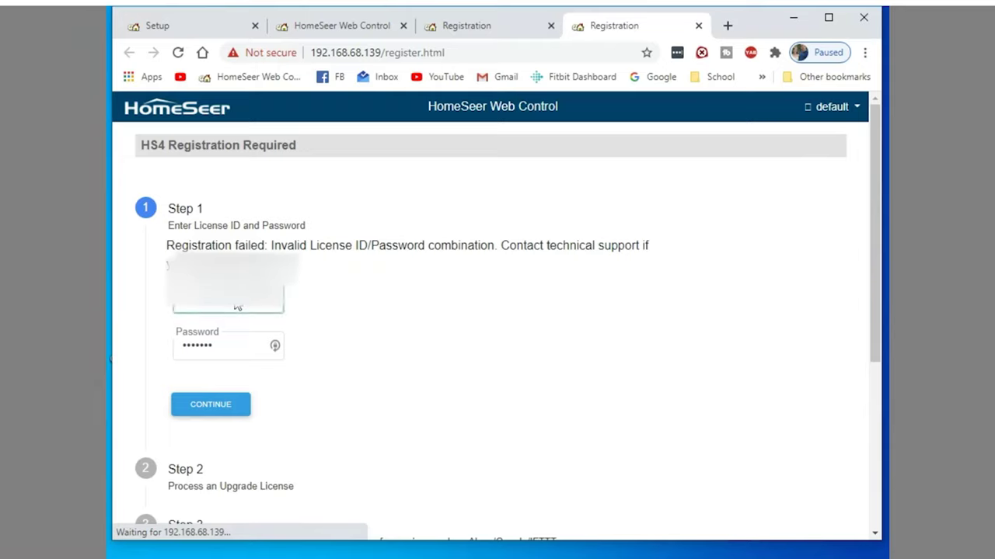
drag(238, 307, 170, 306)
click(235, 354)
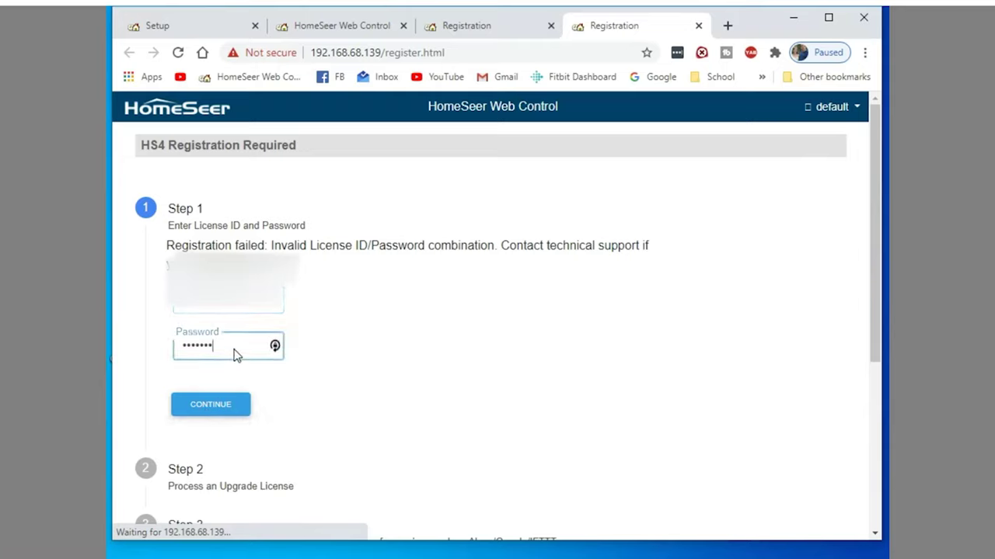
key(BackSpace)
key(BackSpace)
key(BackSpace)
key(BackSpace)
key(BackSpace)
key(BackSpace)
key(BackSpace)
text(•••••••)
click(221, 406)
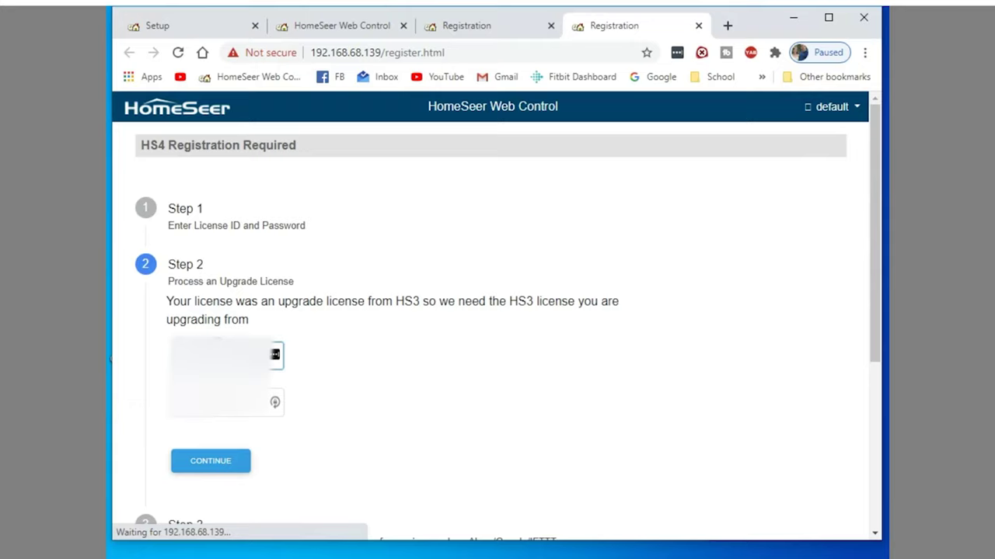
Submit the HS3 License ID and password in Step 2, then continue through Step 3
click(203, 416)
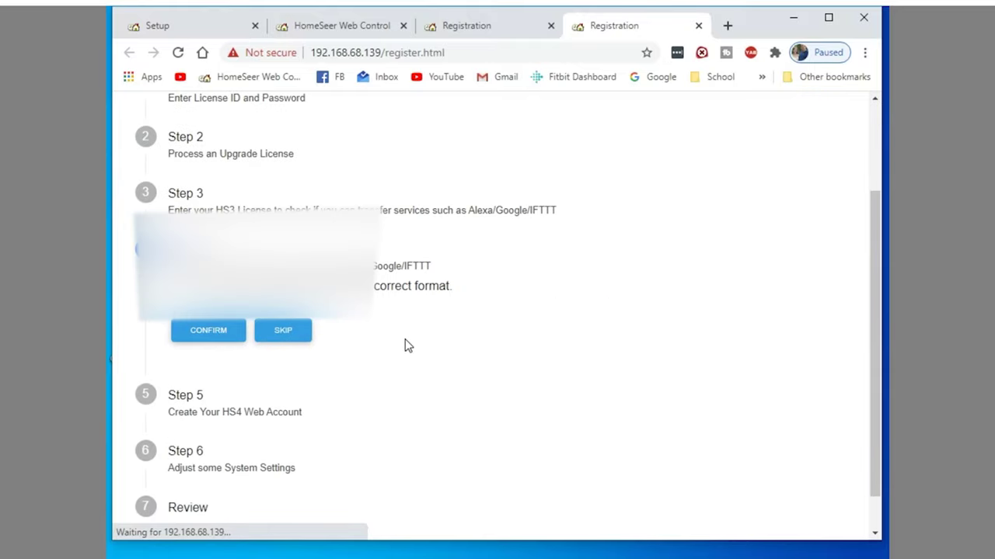
click(222, 334)
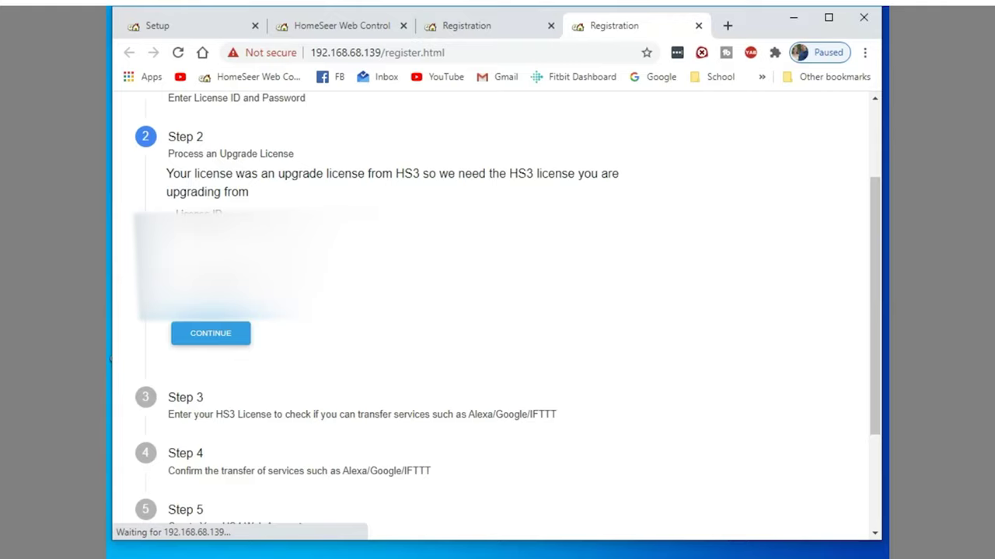
click(202, 327)
click(209, 330)
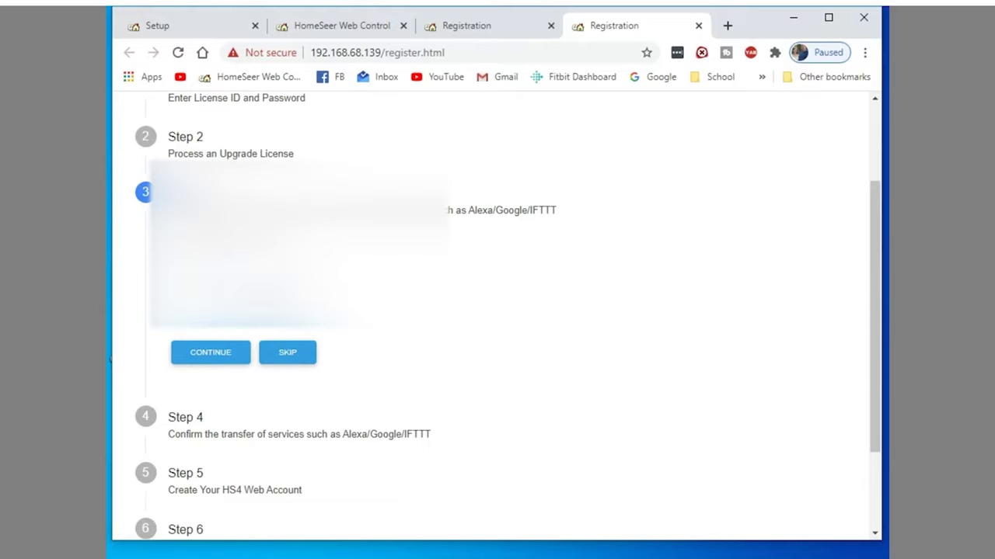
click(236, 361)
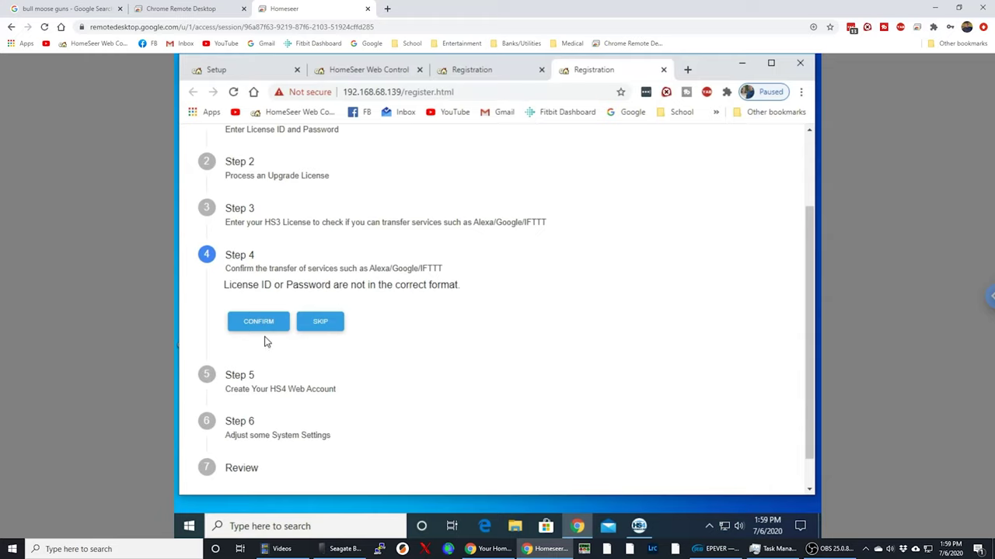
Confirm the service transfer, create the web account, set location to US-North Carolina Charlotte, and finish
click(263, 327)
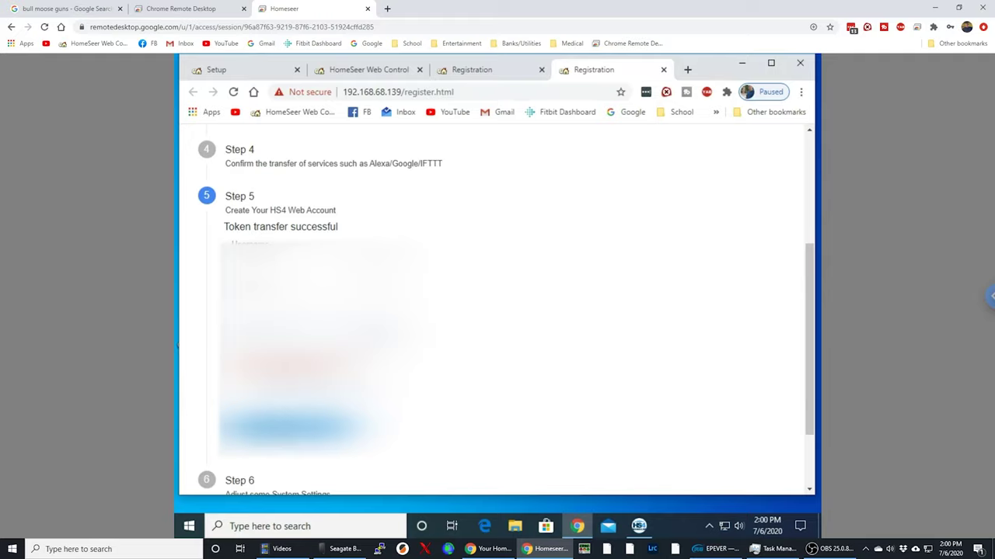
click(288, 427)
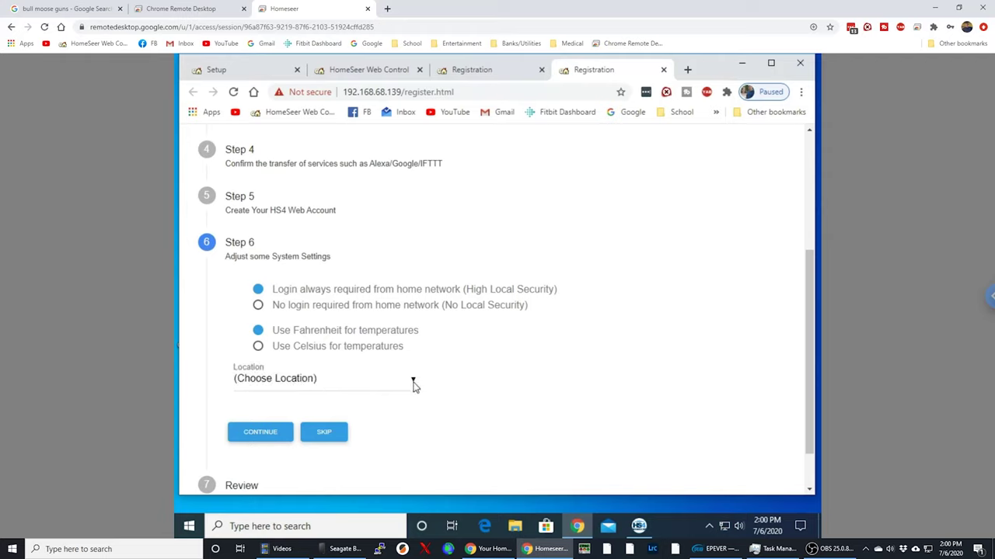
click(295, 386)
scroll(299, 387, down, 15)
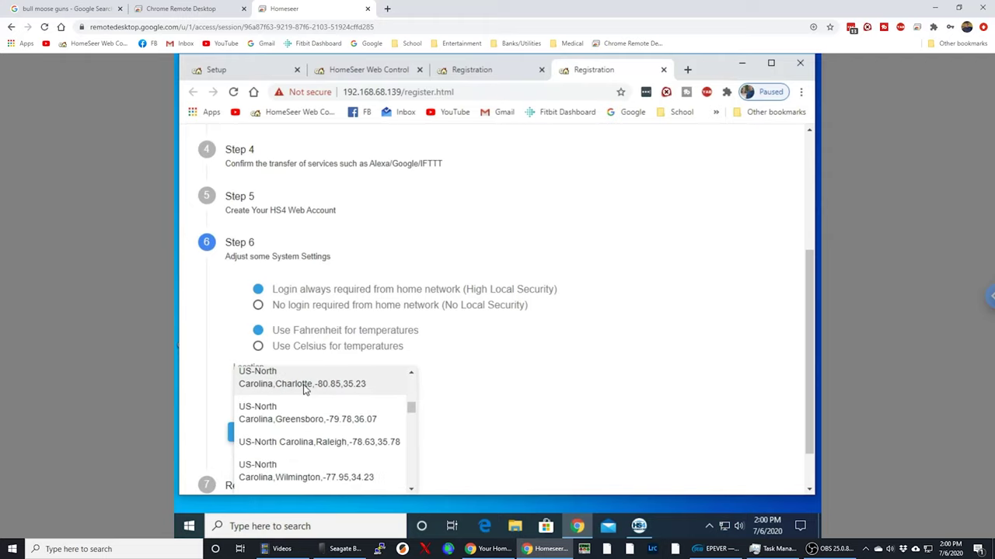
click(304, 386)
click(275, 434)
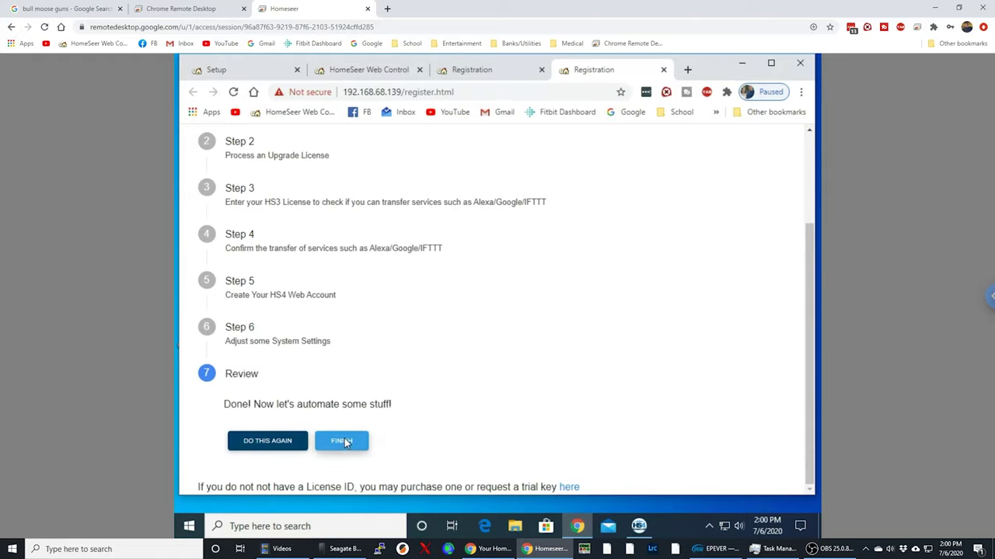
click(344, 441)
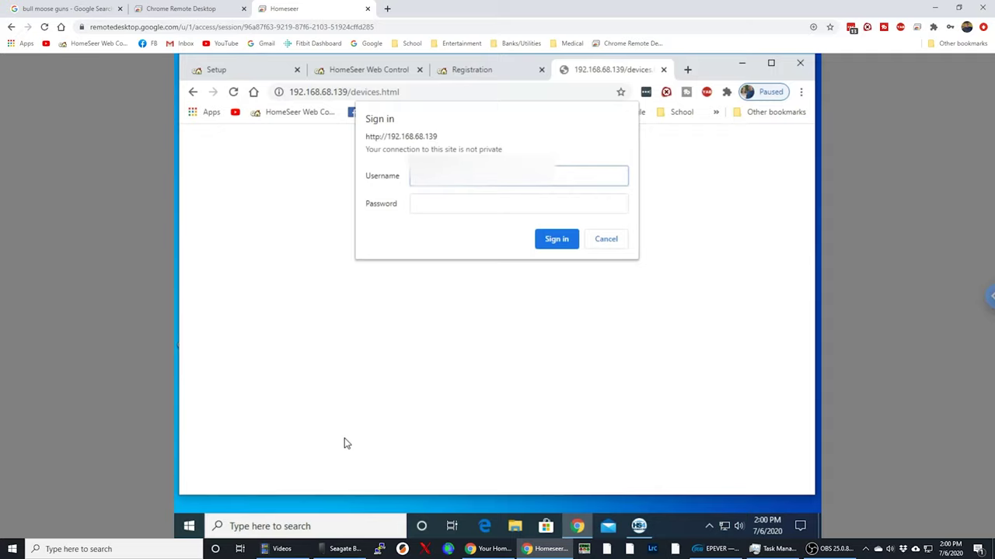
key(Tab)
text(•••••••)
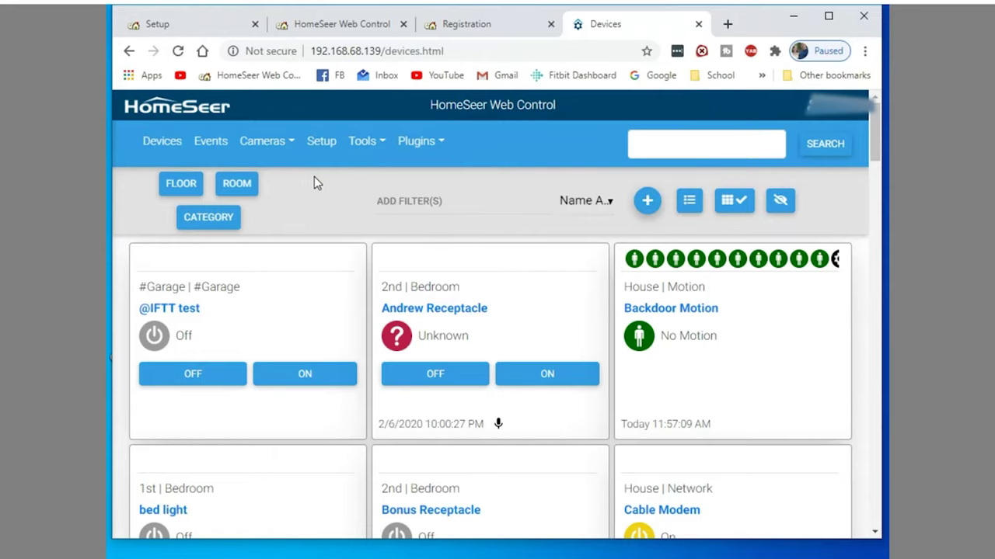
scroll(456, 283, down, 3)
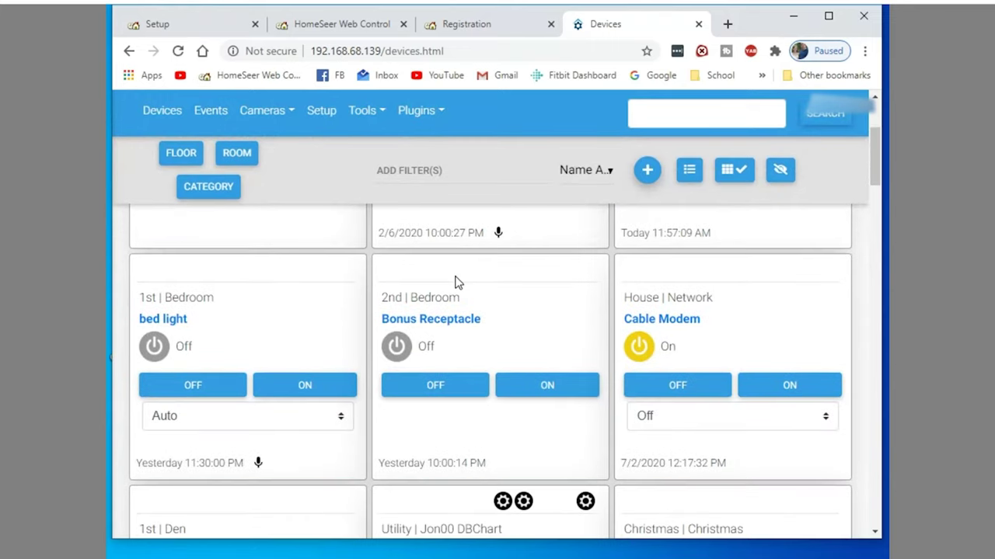
scroll(456, 283, up, 3)
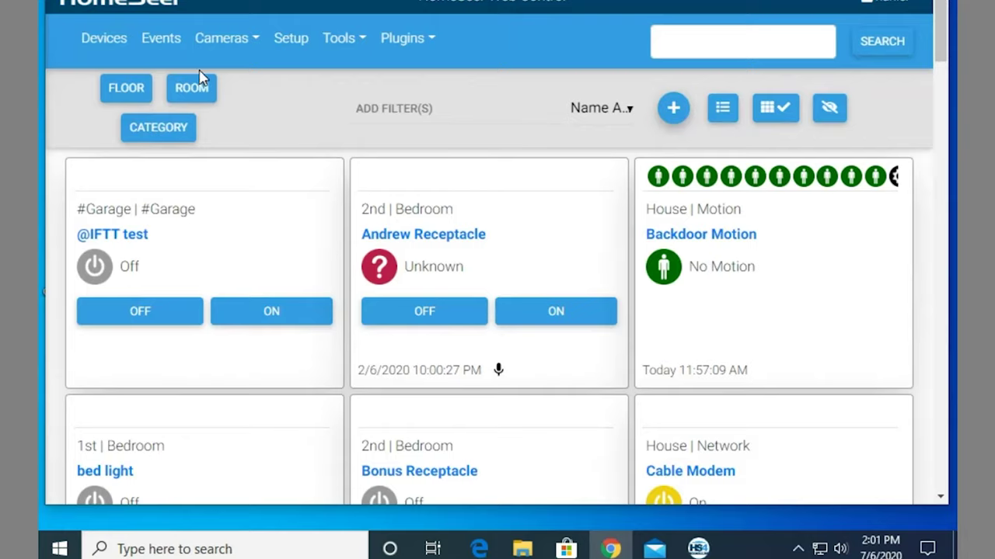
Review the Backup/Restore restore dialog and backup date picker without restoring, then open Setup
click(366, 38)
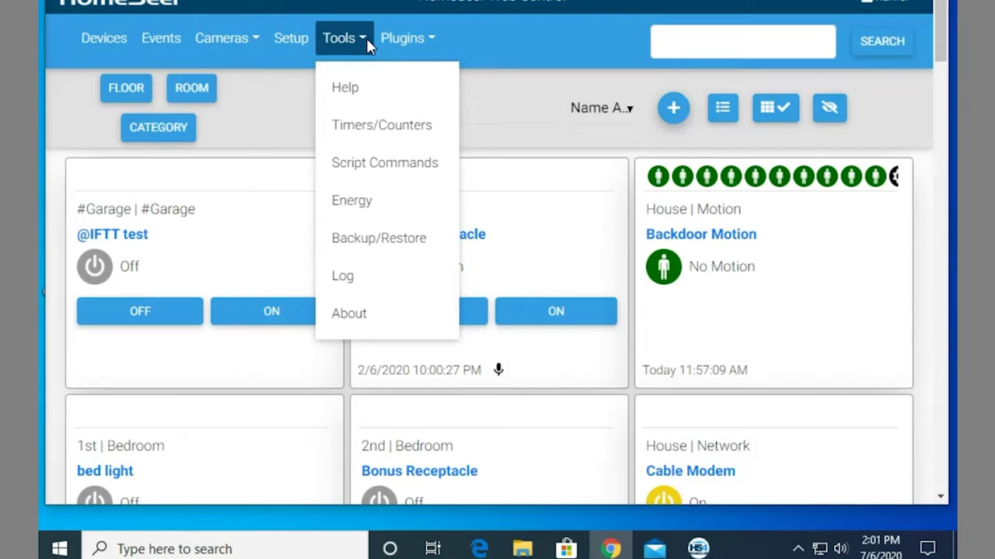
click(374, 233)
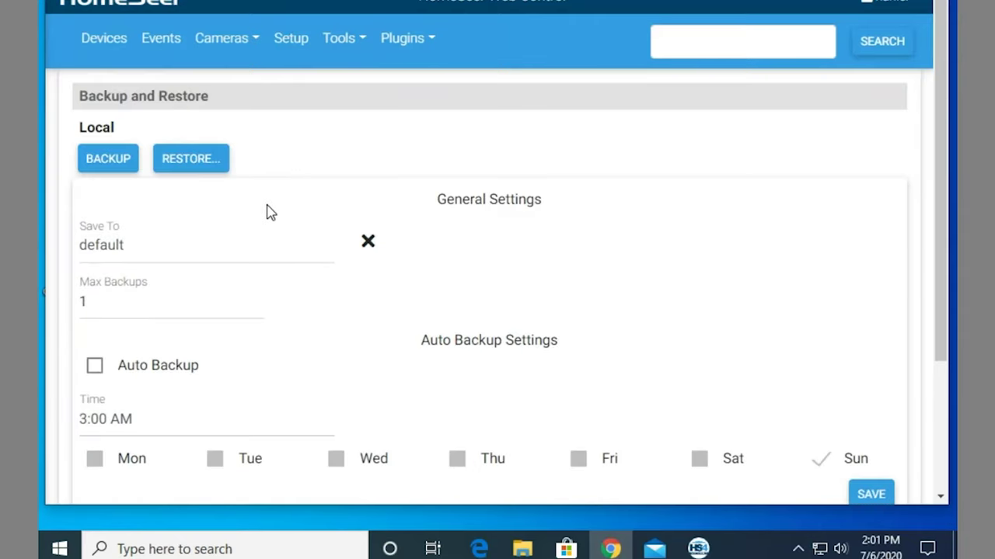
click(218, 168)
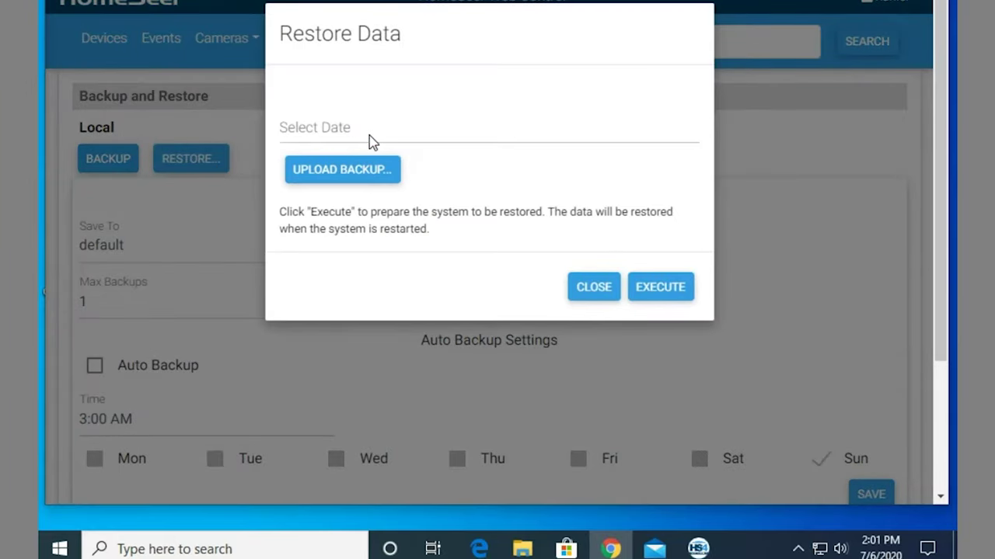
click(369, 141)
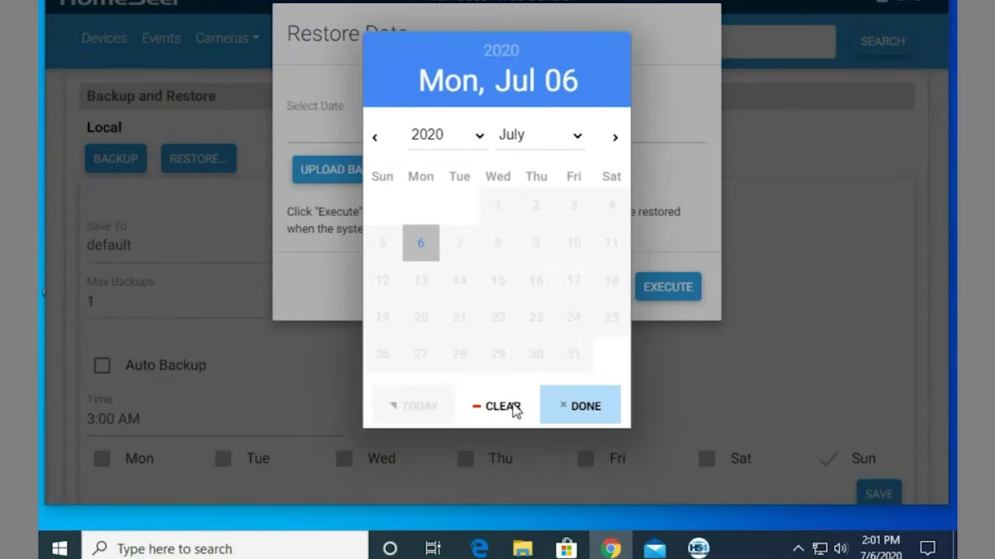
click(590, 398)
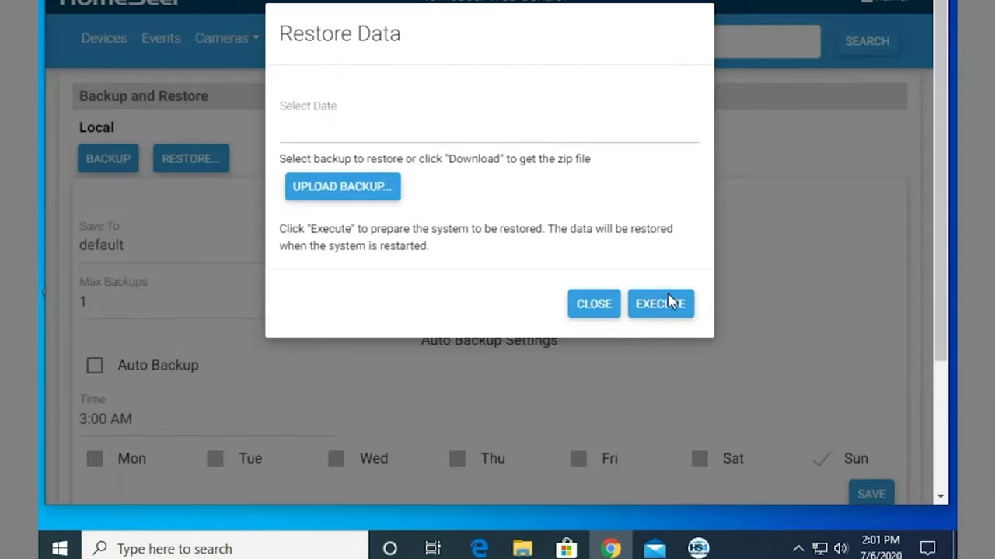
click(610, 304)
click(288, 40)
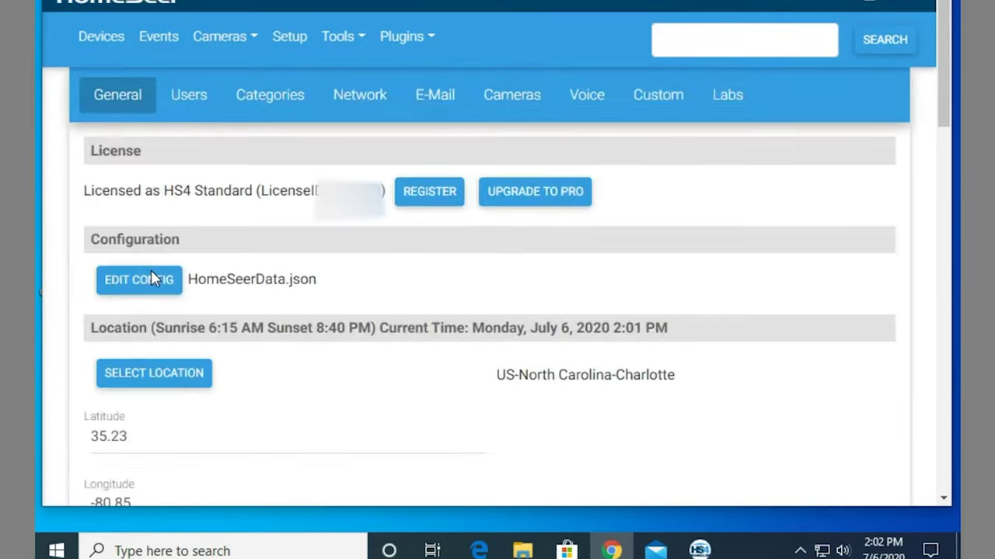
View the HomeSeerData.json configuration file, then go back to the Devices page
click(116, 287)
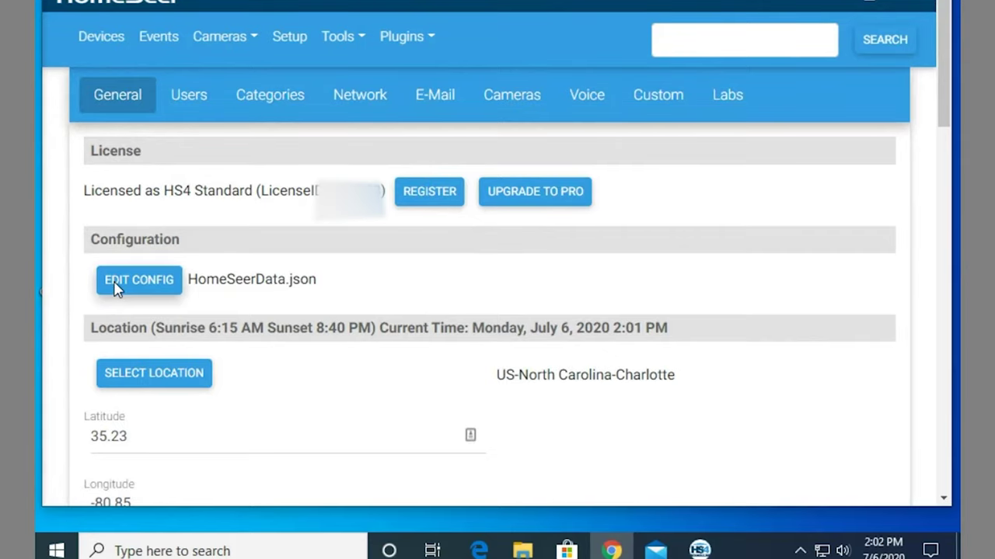
click(116, 286)
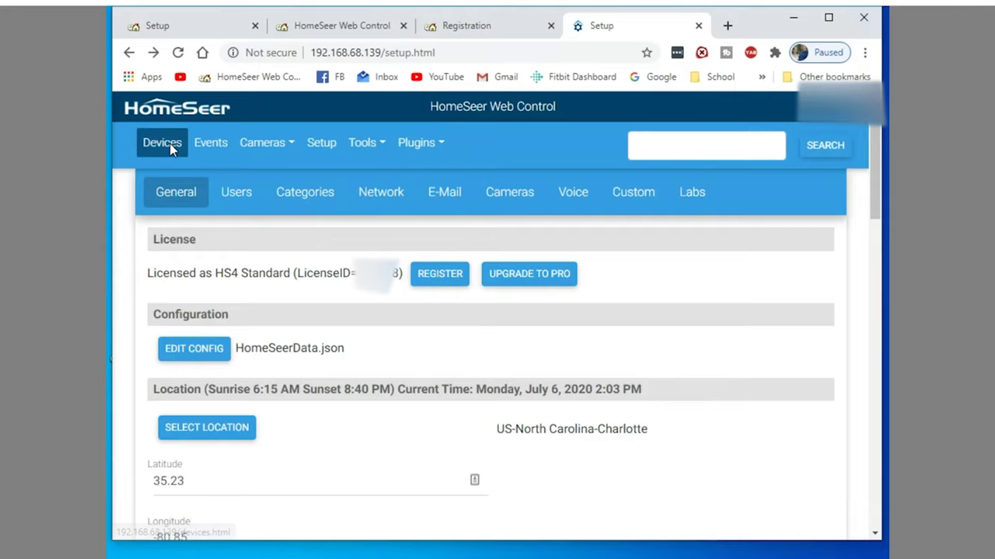
click(169, 143)
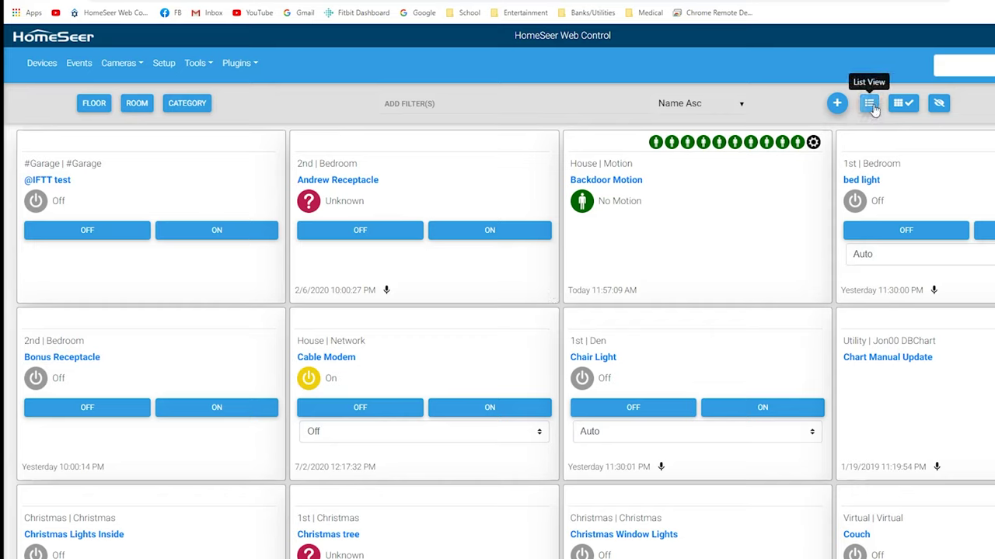
Switch Devices to List View and scroll through the migrated devices and back to the top
click(870, 104)
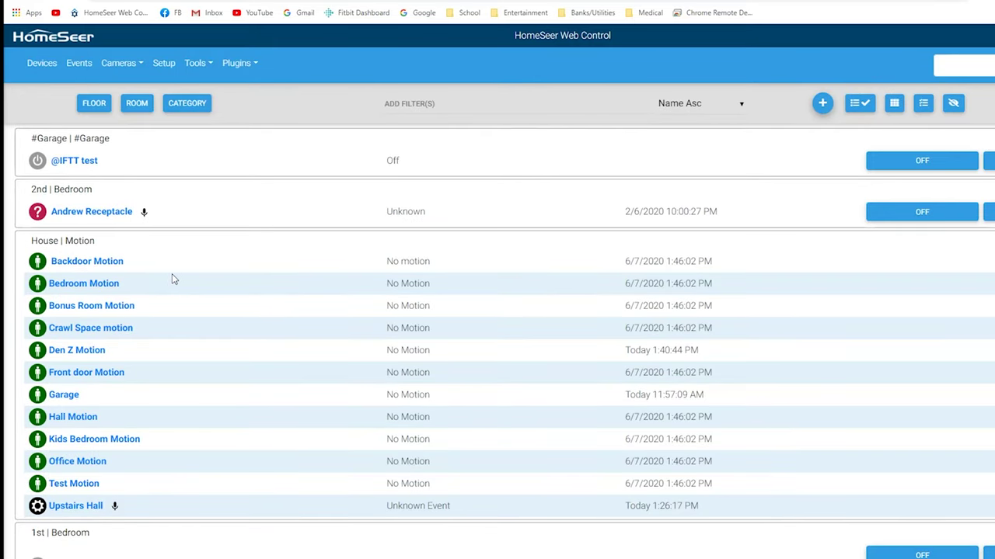
scroll(175, 276, down, 5)
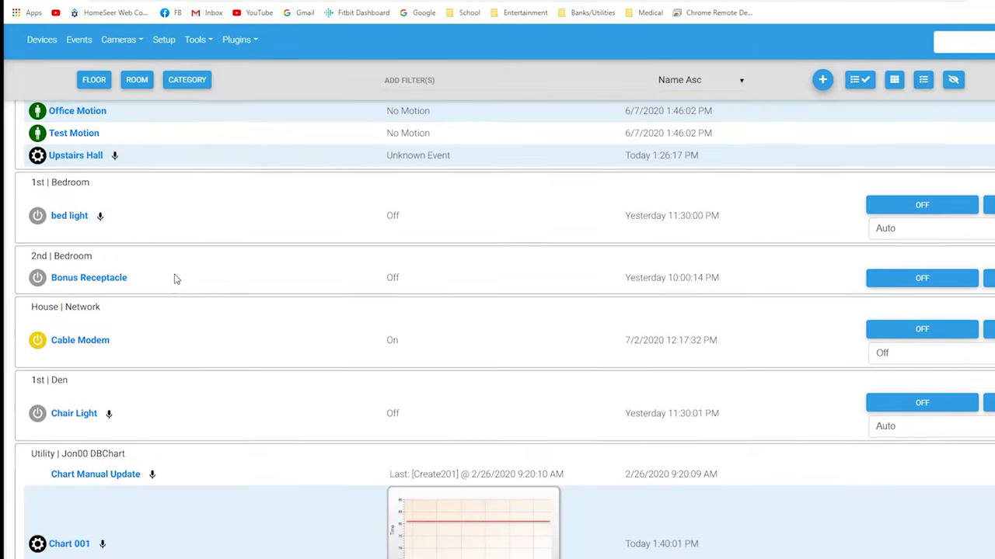
scroll(174, 279, down, 5)
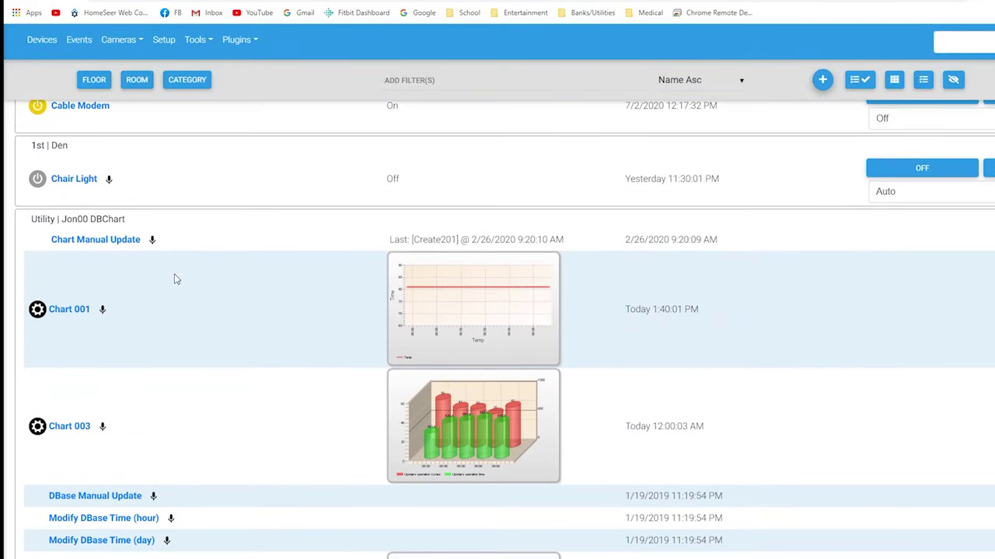
scroll(176, 279, down, 3)
scroll(174, 279, down, 8)
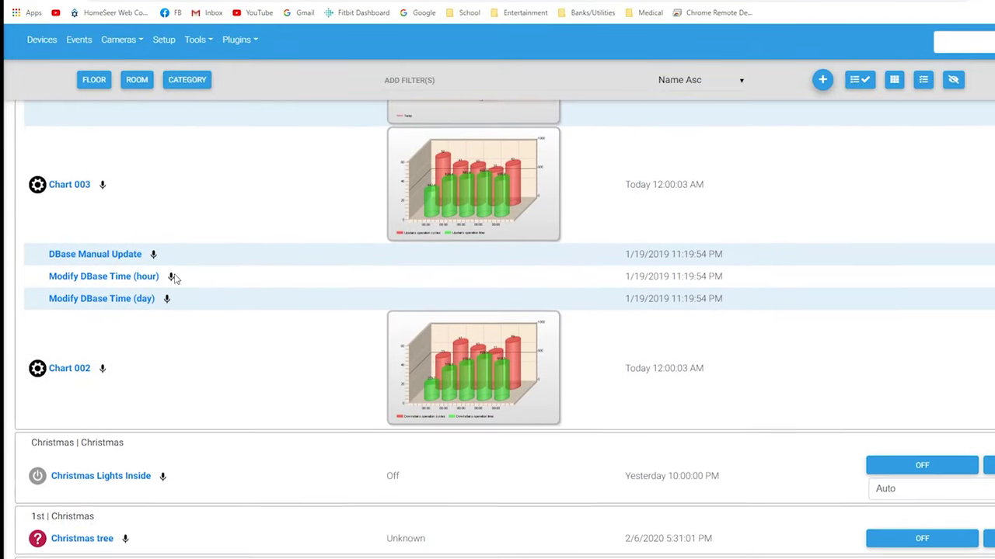
scroll(175, 279, down, 6)
scroll(176, 280, up, 8)
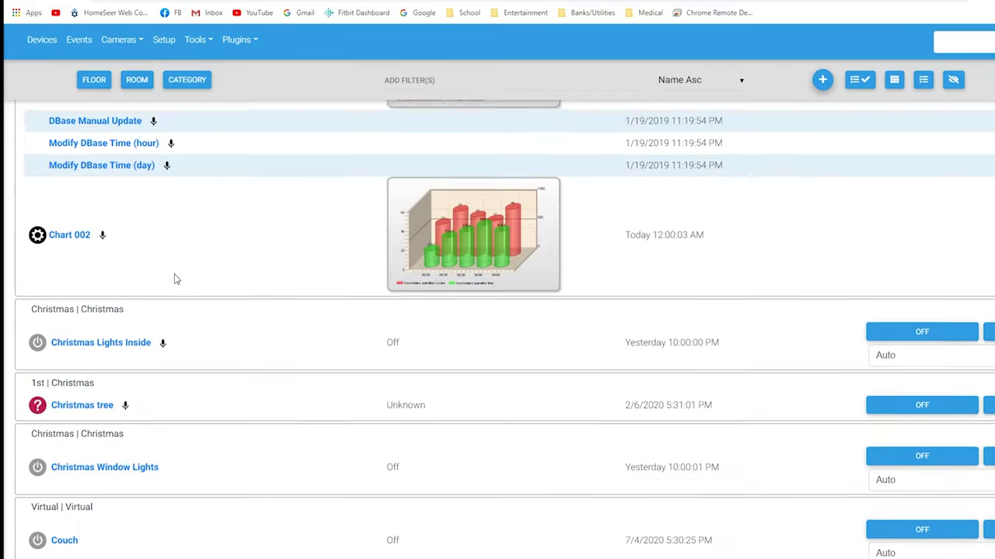
scroll(175, 279, up, 10)
scroll(91, 185, up, 5)
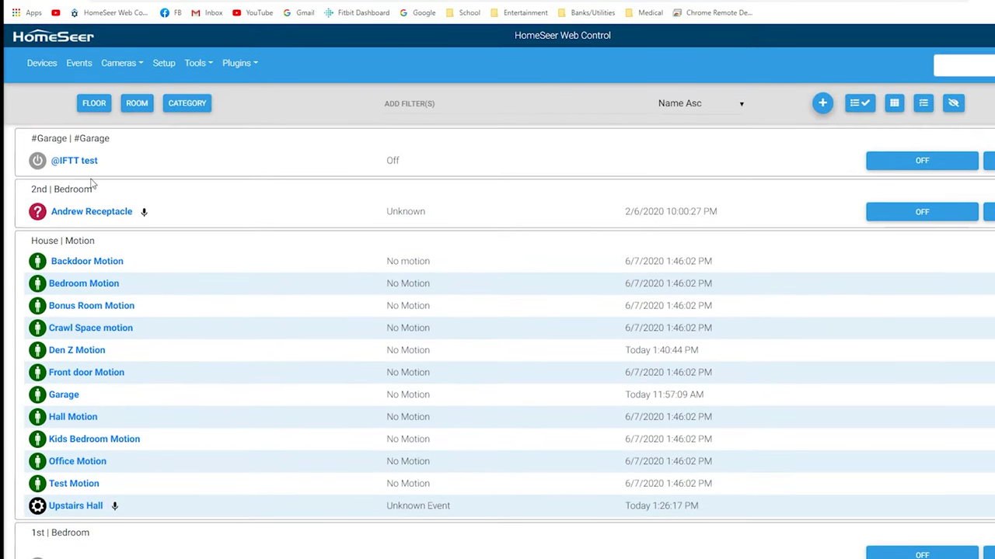
Inspect the Occupancy group's 'Email Occupancy on' event and its advanced options, cancelling without changes
click(79, 63)
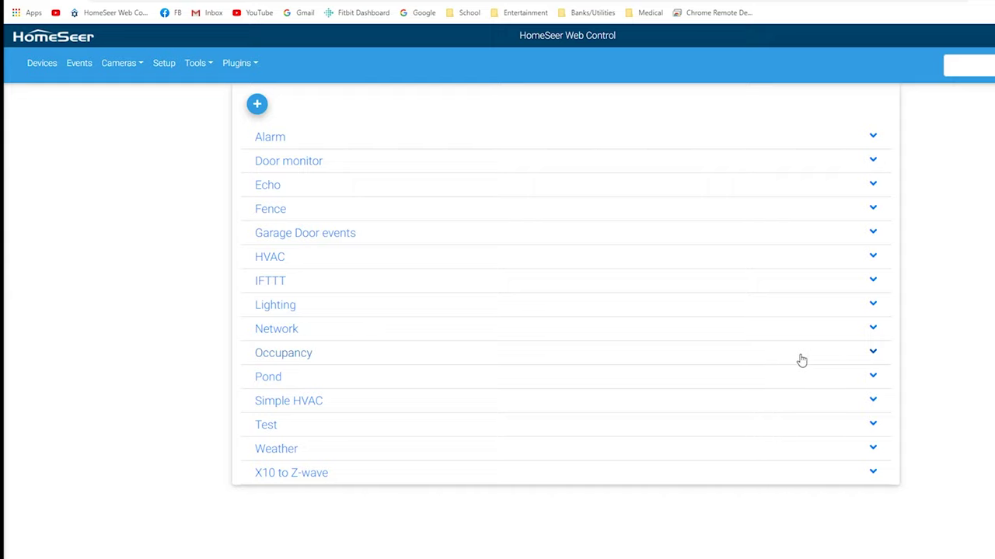
click(872, 354)
scroll(606, 337, down, 2)
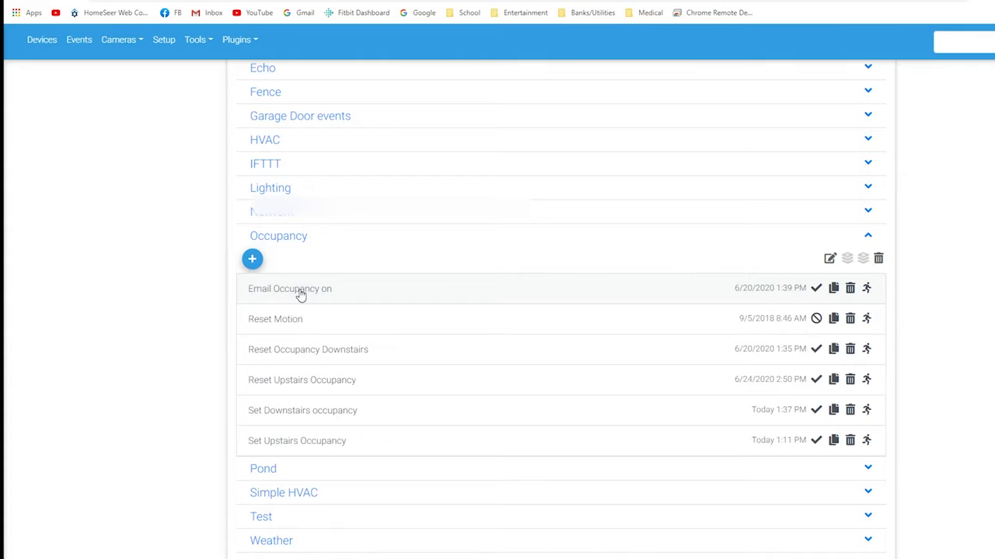
click(420, 301)
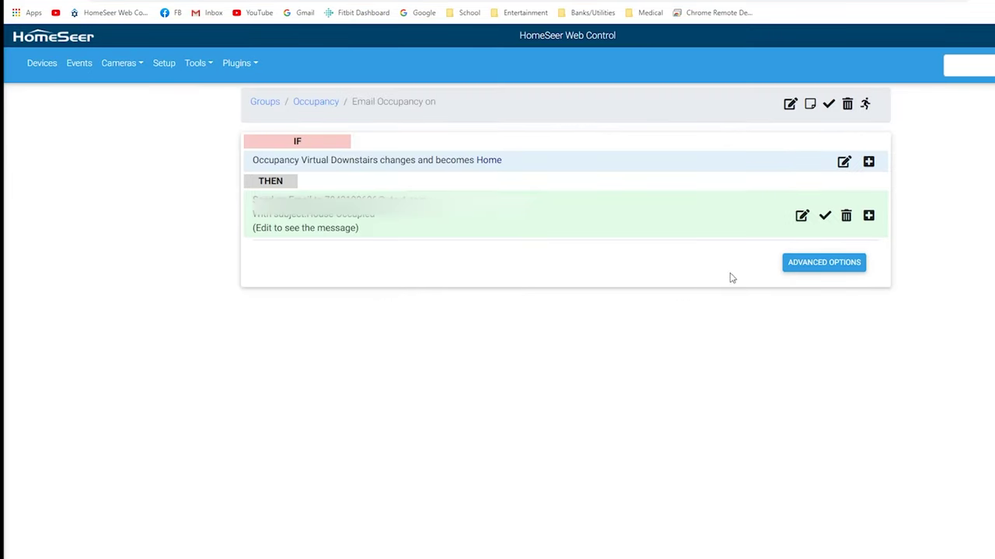
click(800, 268)
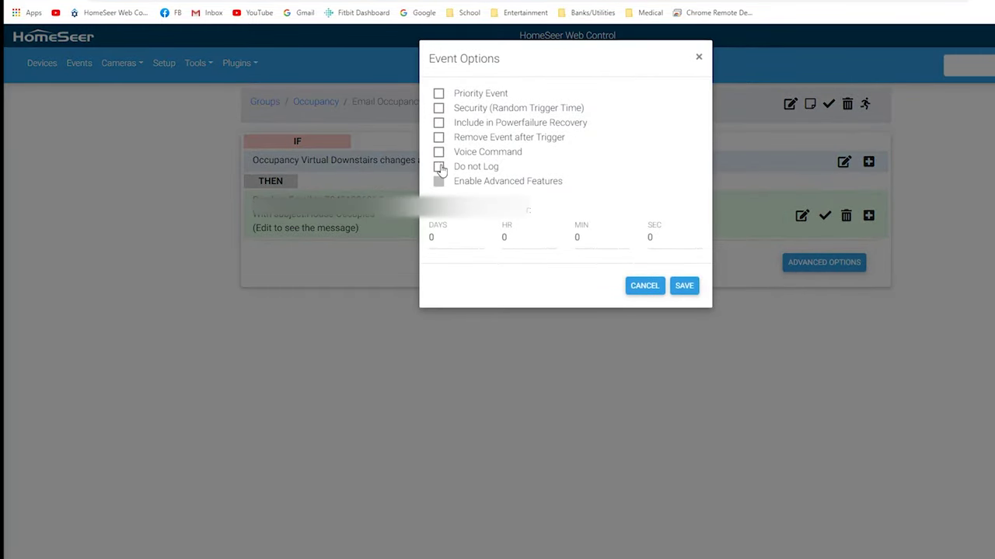
click(644, 286)
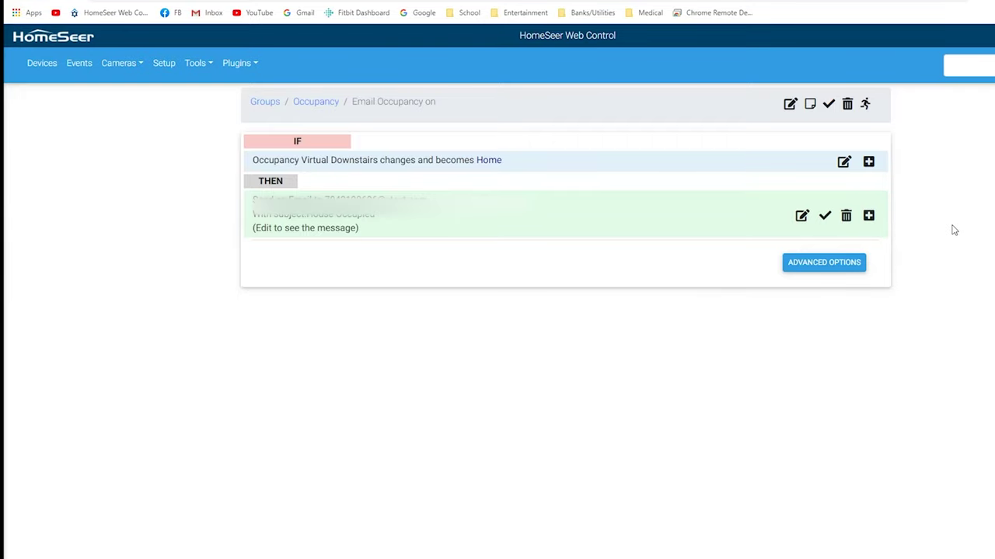
key(alt+Left)
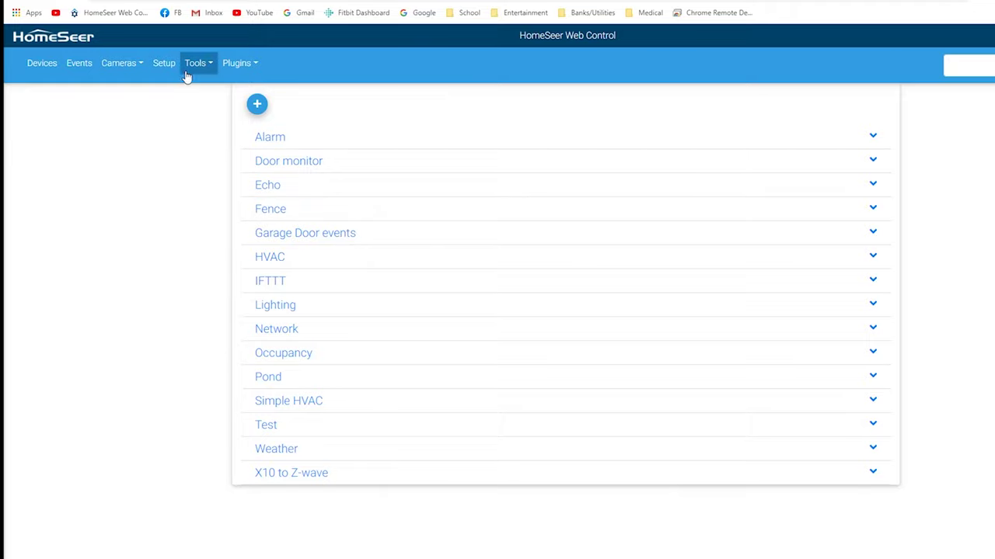
Open the Current Cost 3P Charts & Data page and scroll through its power history charts
click(233, 68)
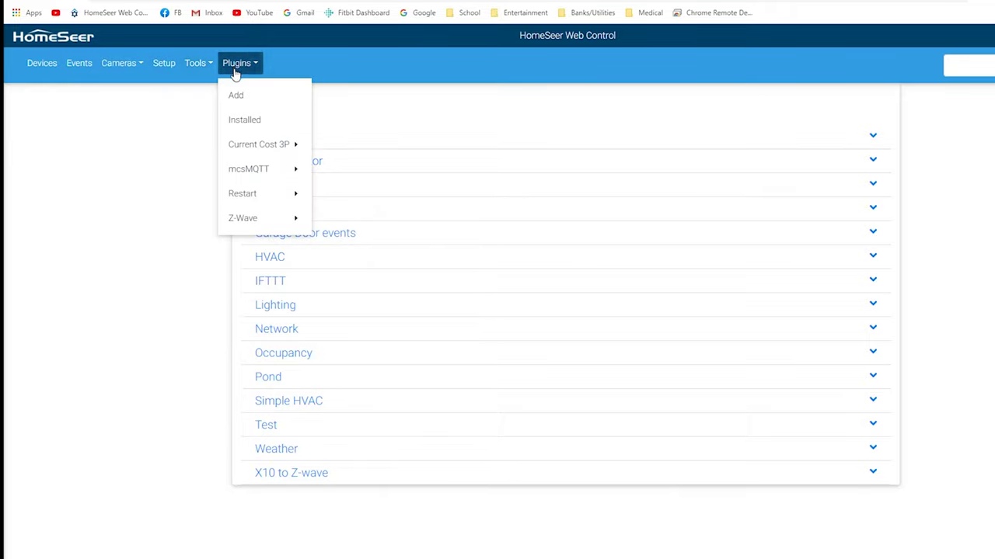
click(246, 146)
click(348, 146)
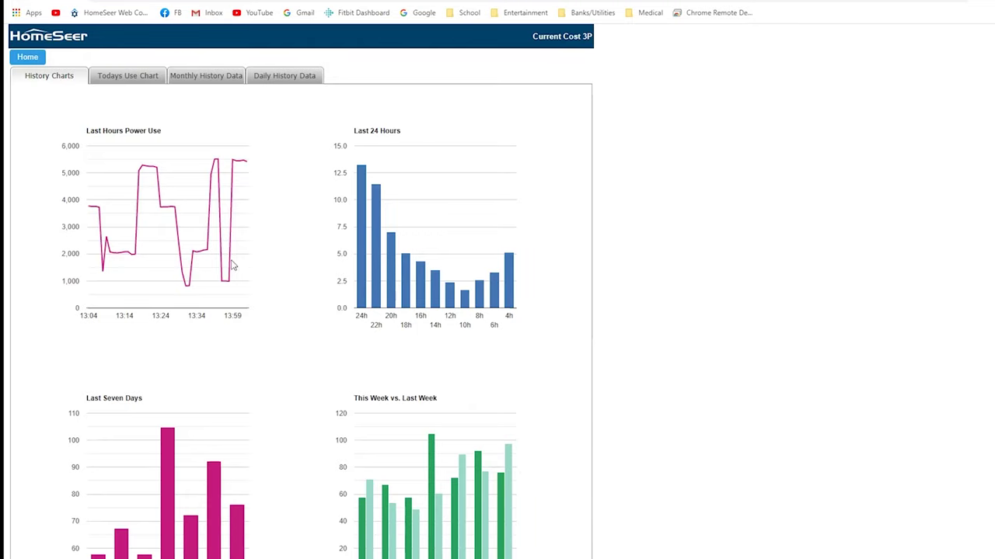
scroll(333, 259, down, 1)
scroll(332, 261, up, 1)
Use the Home button on the Current Cost 3P page to return to the Devices list
click(28, 60)
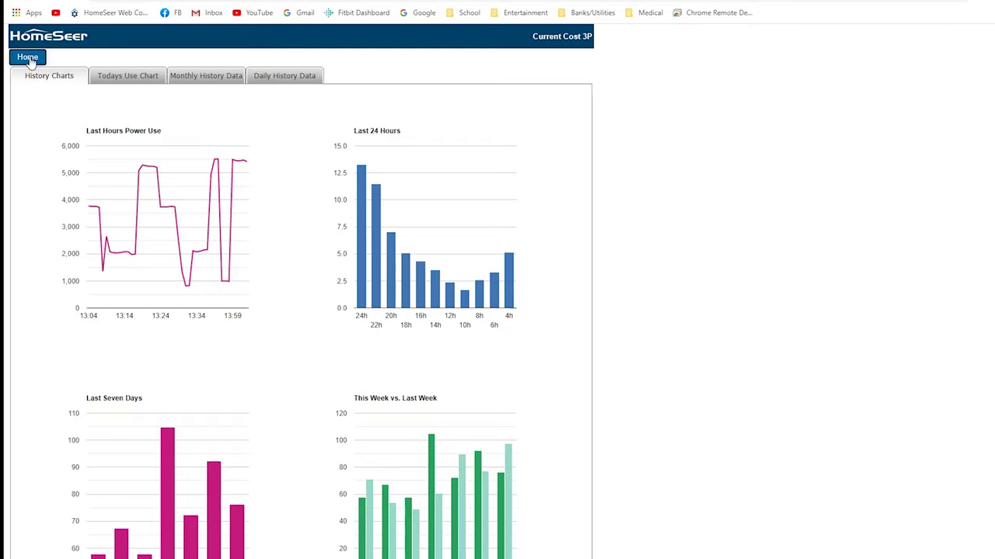